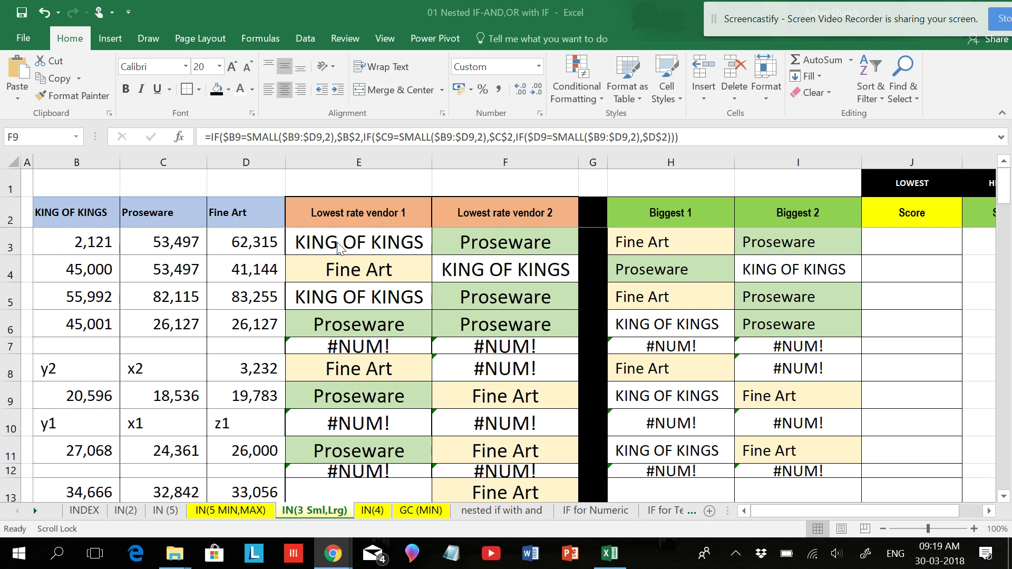
Review the #NUM! formulas in E7, E10 and F7, then begin editing E3's formula after the equals sign.
left_click(347, 248)
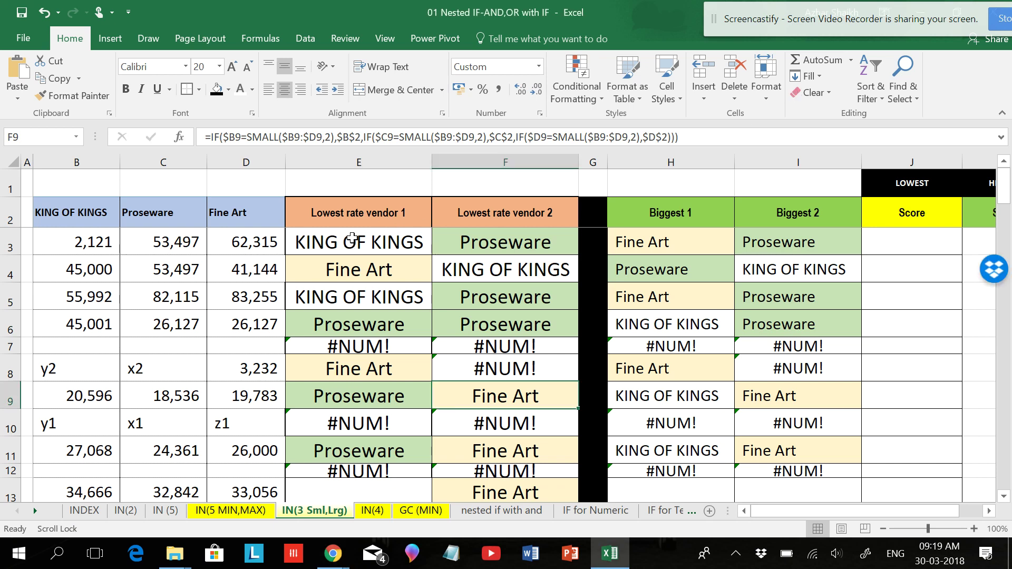
left_click(383, 348)
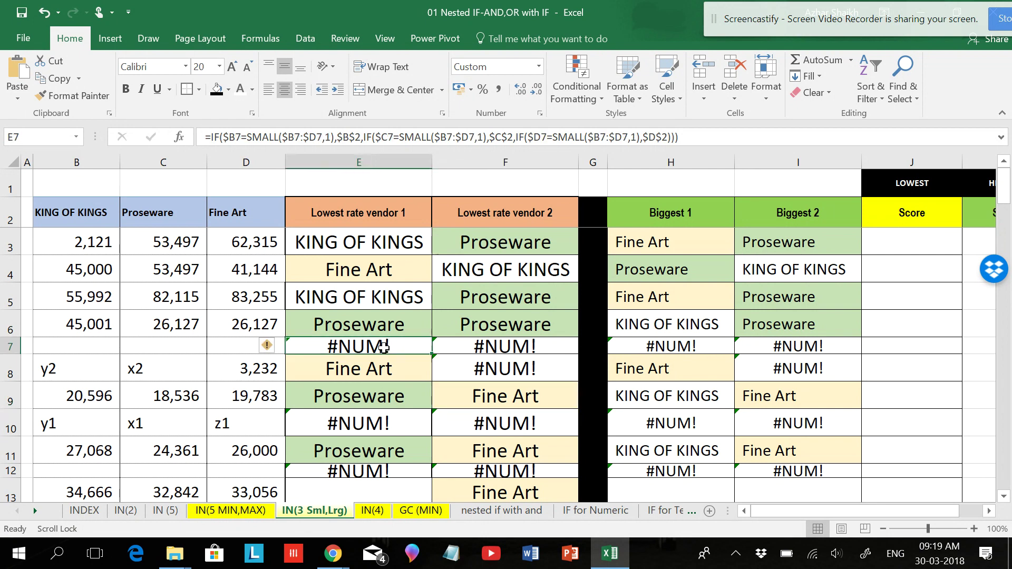
left_click(375, 422)
left_click(502, 348)
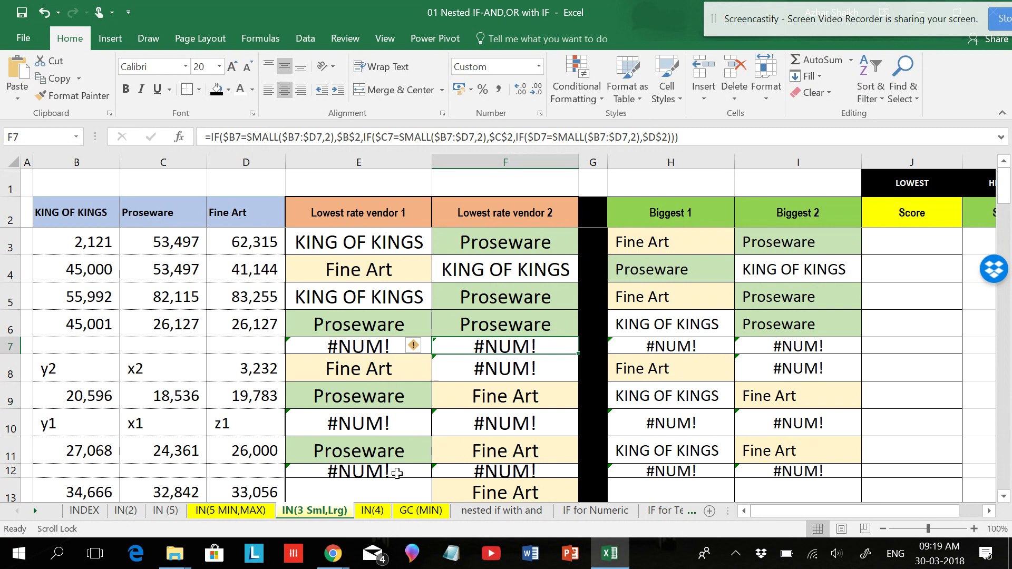
left_click(381, 349)
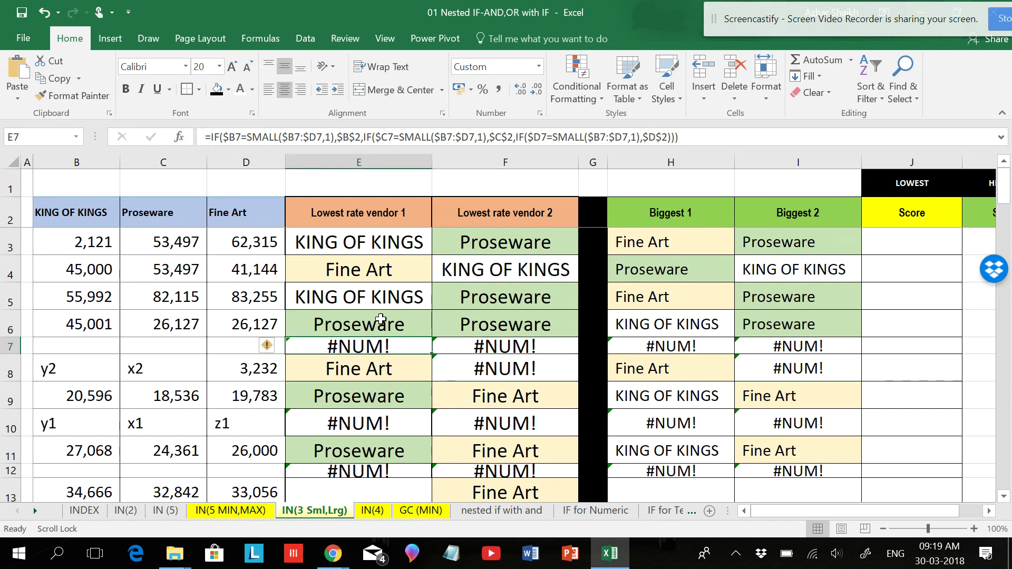
left_click(389, 244)
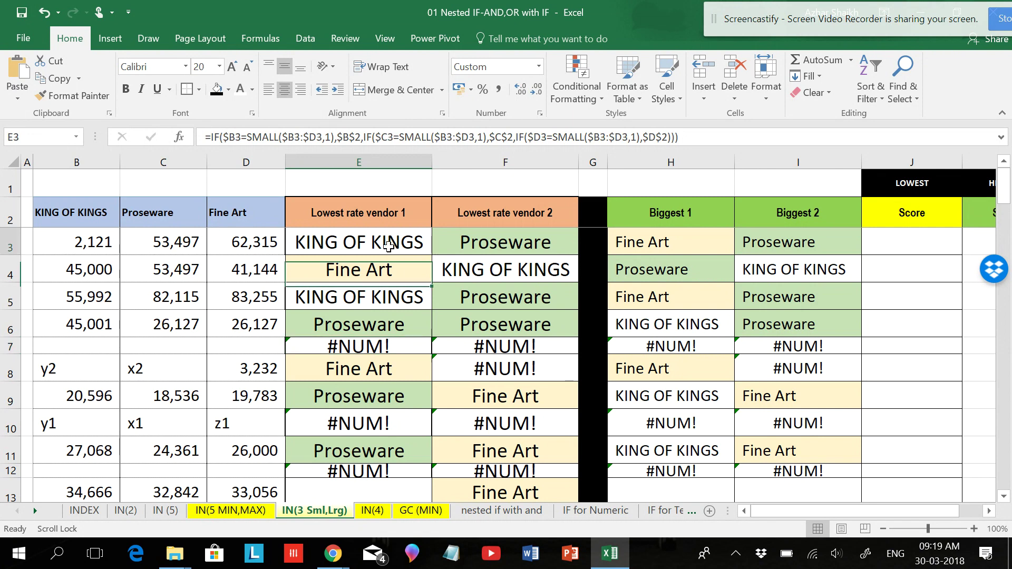
left_click(210, 138)
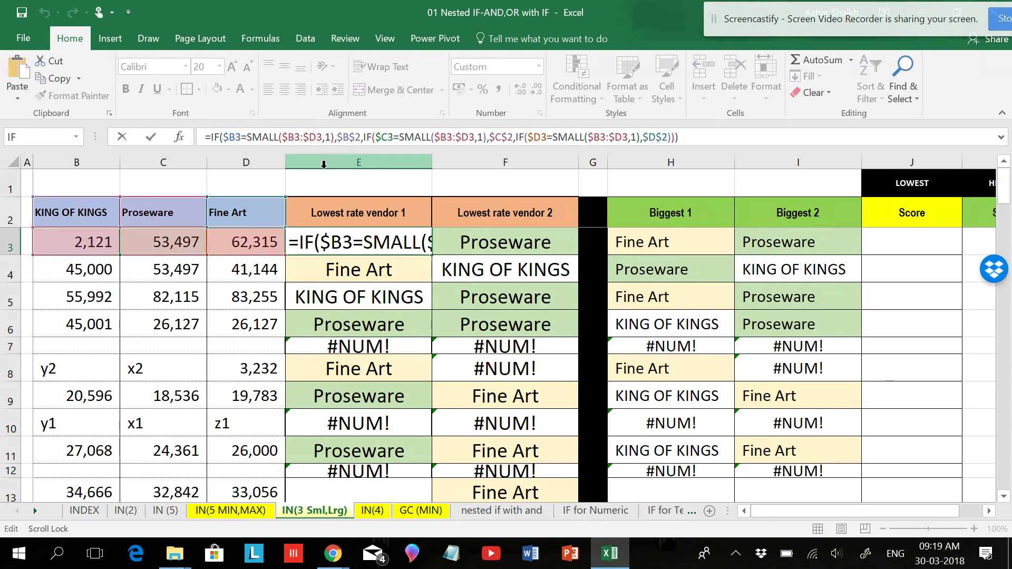
Wrap E3's IF formula in IFERROR with a " " fallback.
type("IFERR")
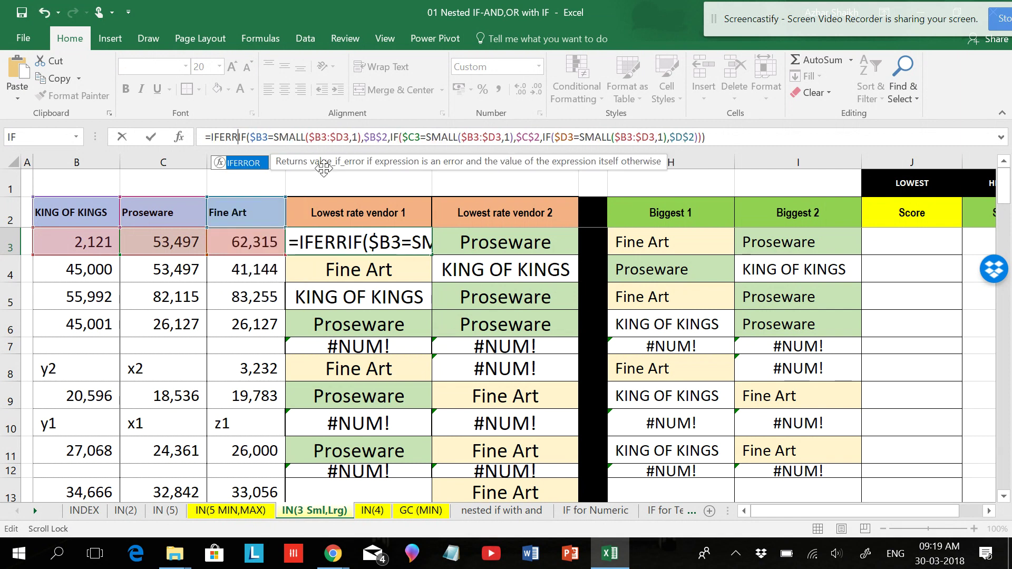
type("R")
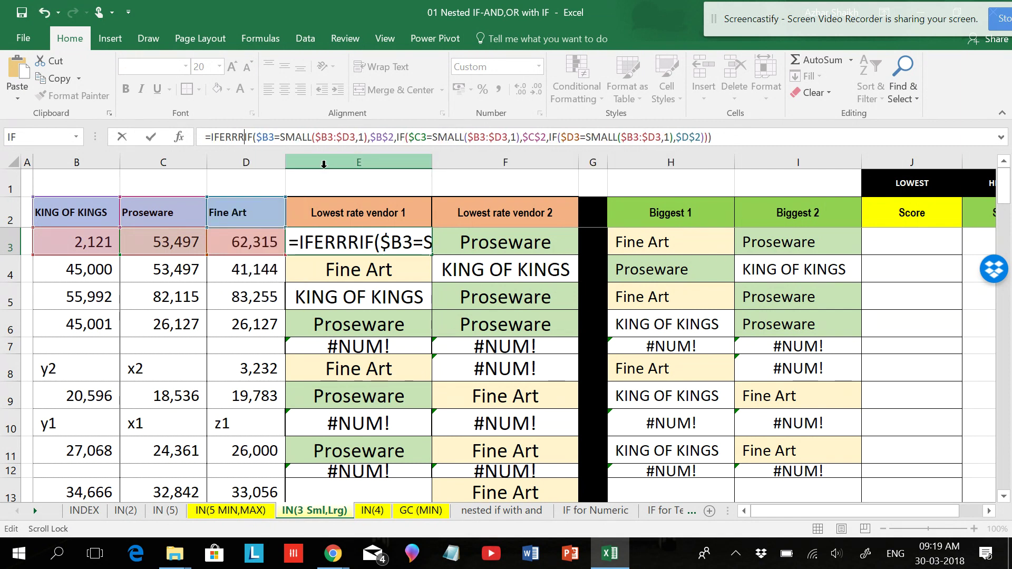
key("BackSpace")
type("OR")
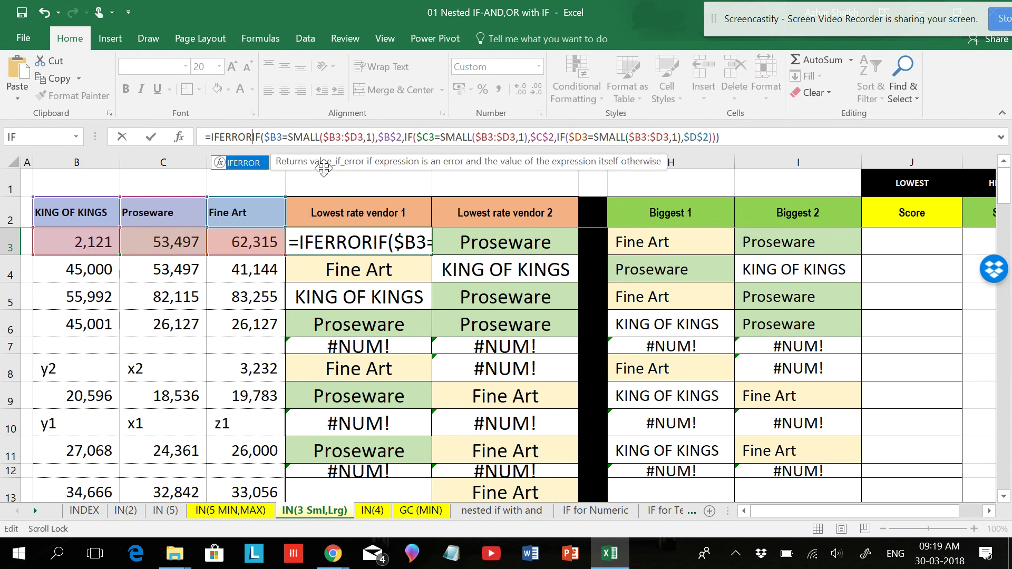
type("(")
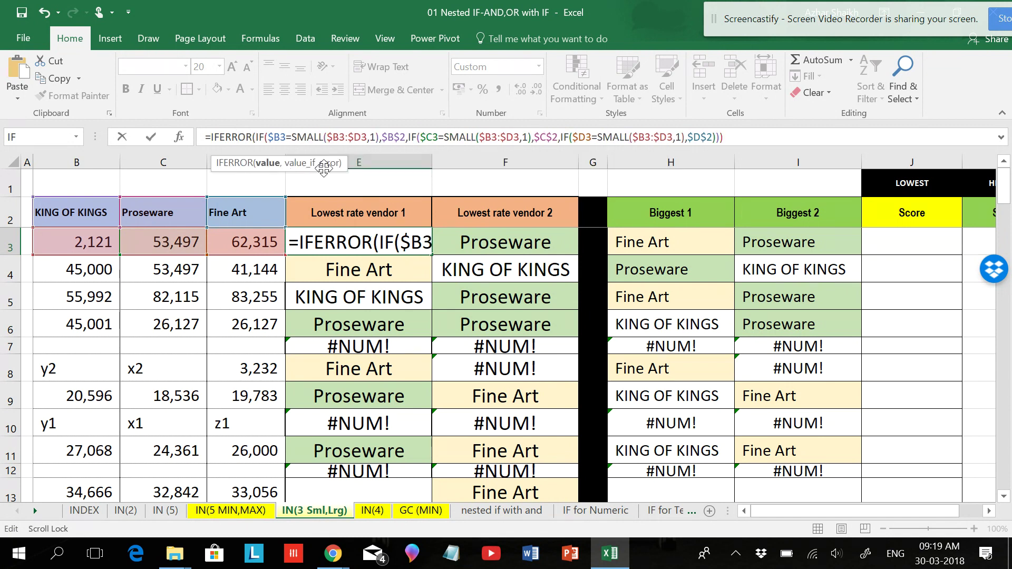
left_click(261, 165)
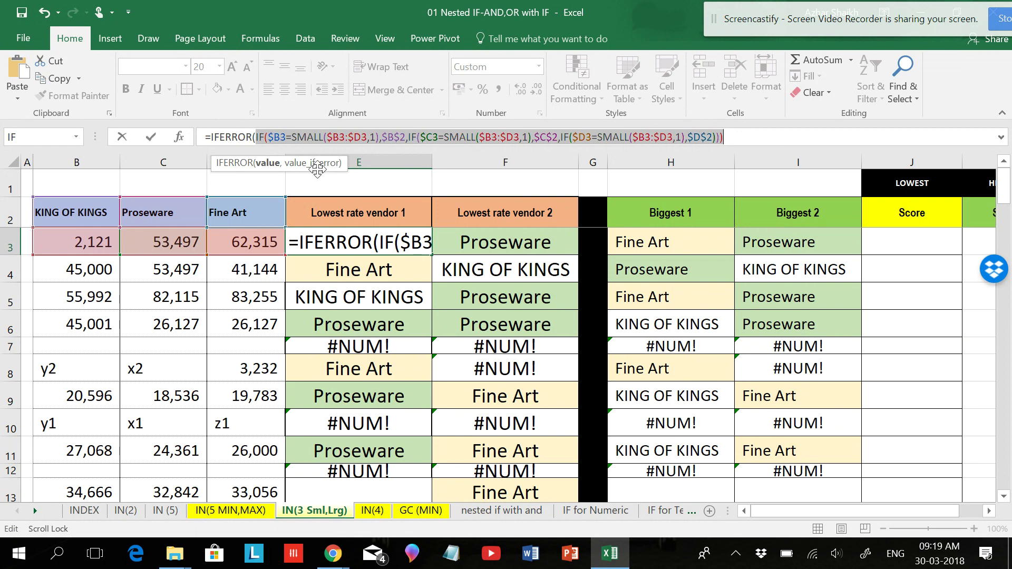
left_click(751, 144)
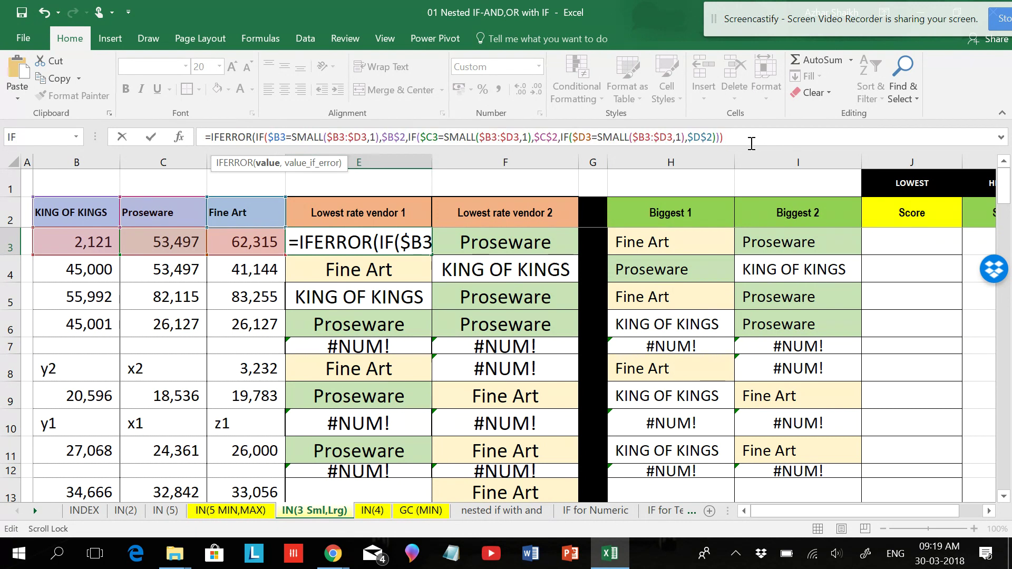
type(",")
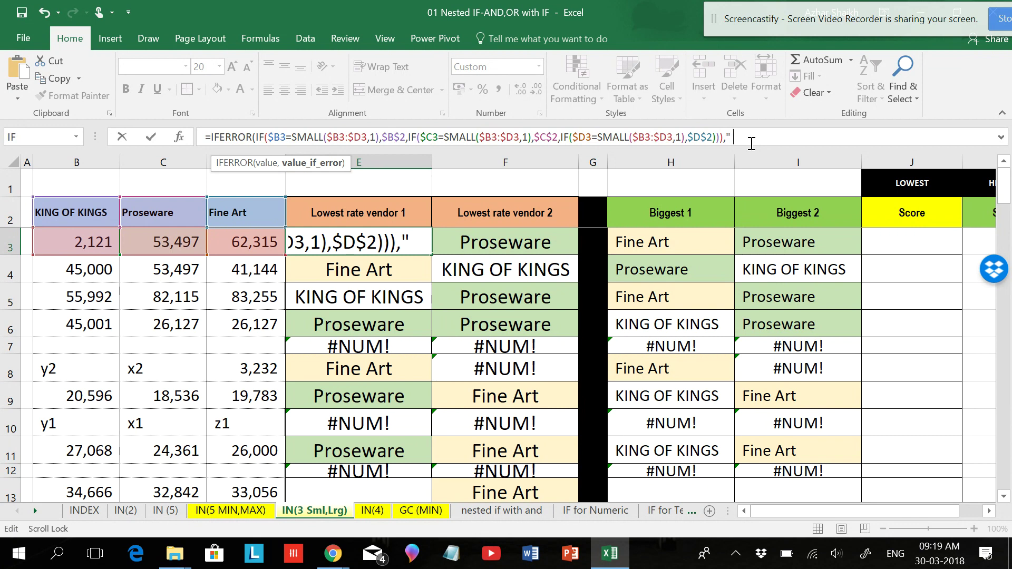
type("\" \")")
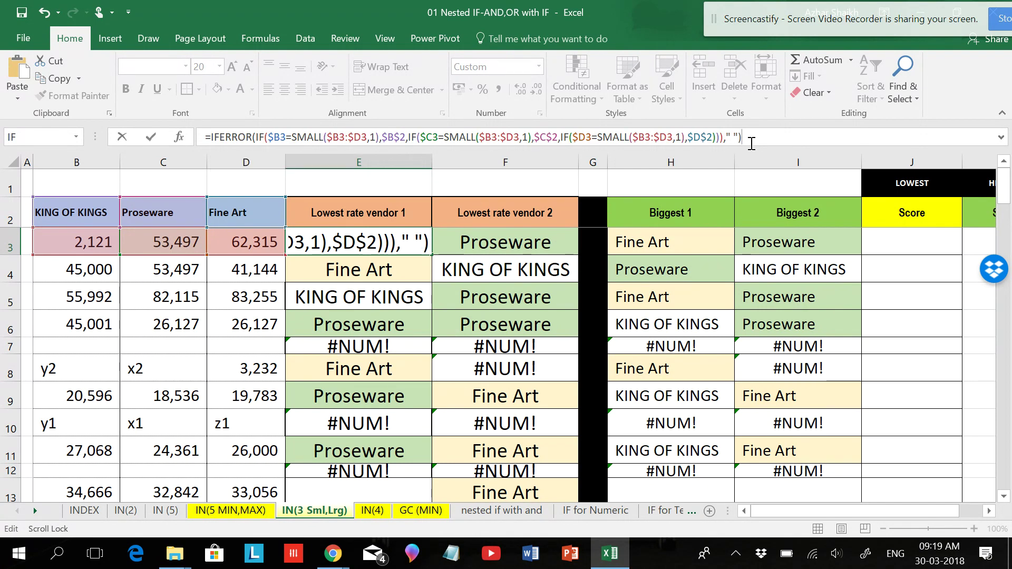
key("Return")
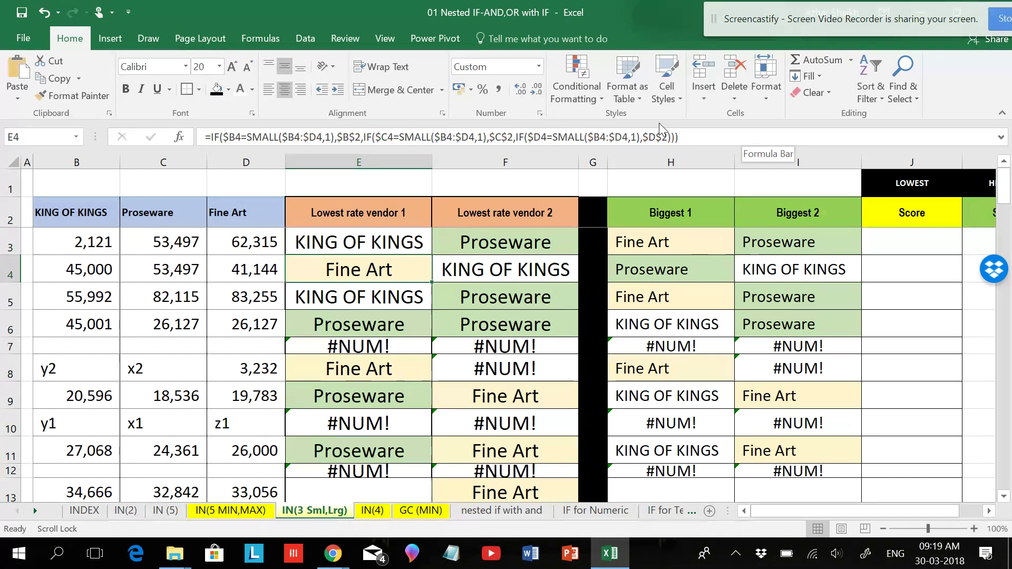
Fill E3's IFERROR formula down to E12 and confirm E7 now shows blank.
left_click(410, 240)
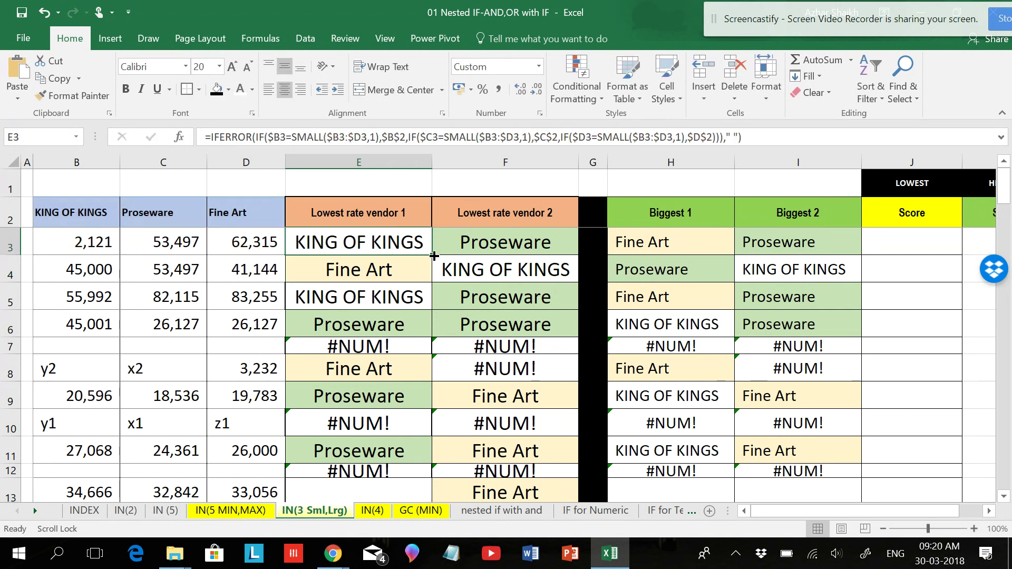
left_click_drag(434, 256, 431, 475)
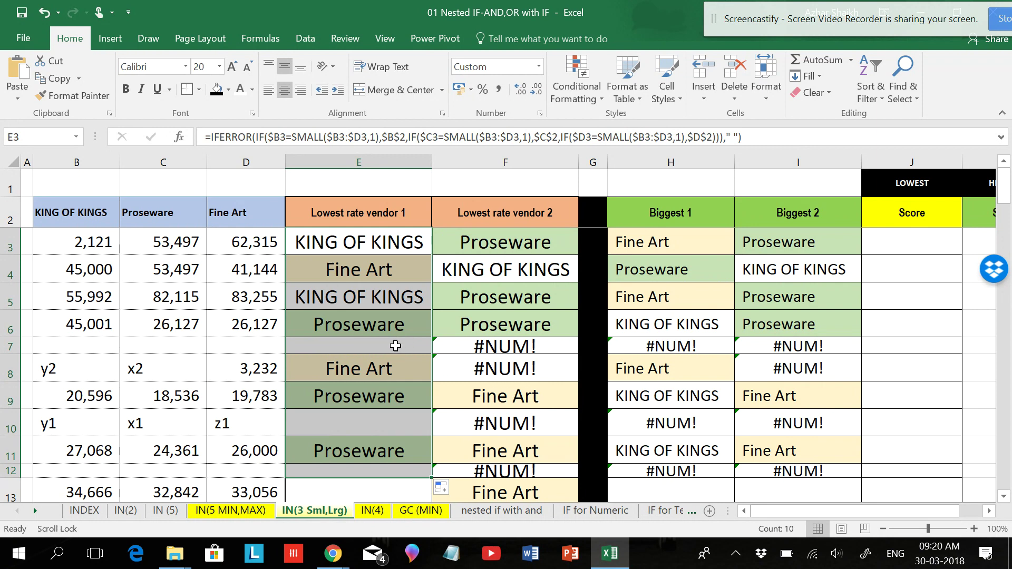
left_click(352, 469)
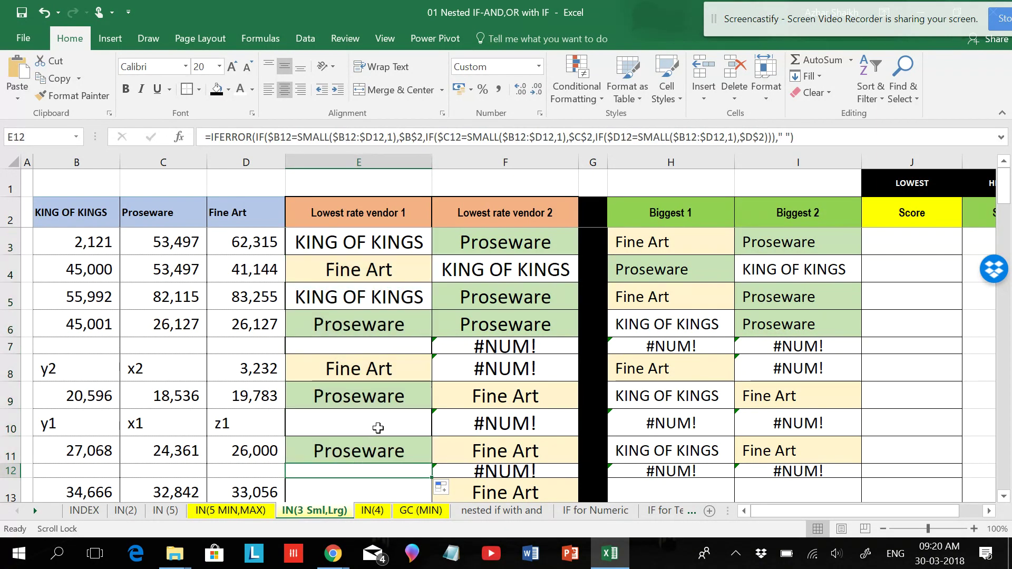
left_click(372, 356)
left_click(507, 245)
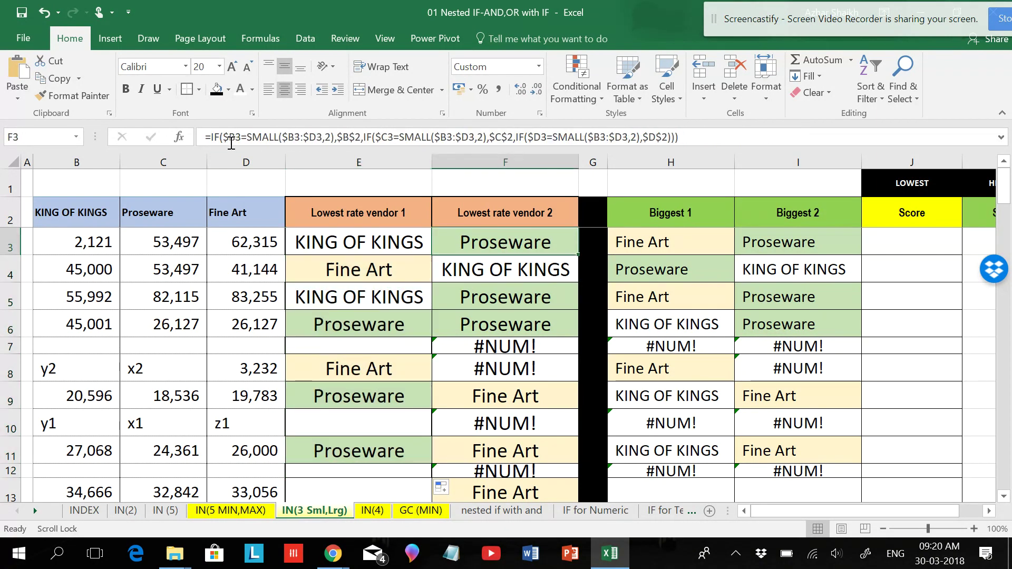
Wrap F3's formula in IFERROR with a " " fallback and fill it down to F13.
left_click(211, 138)
type("IFER")
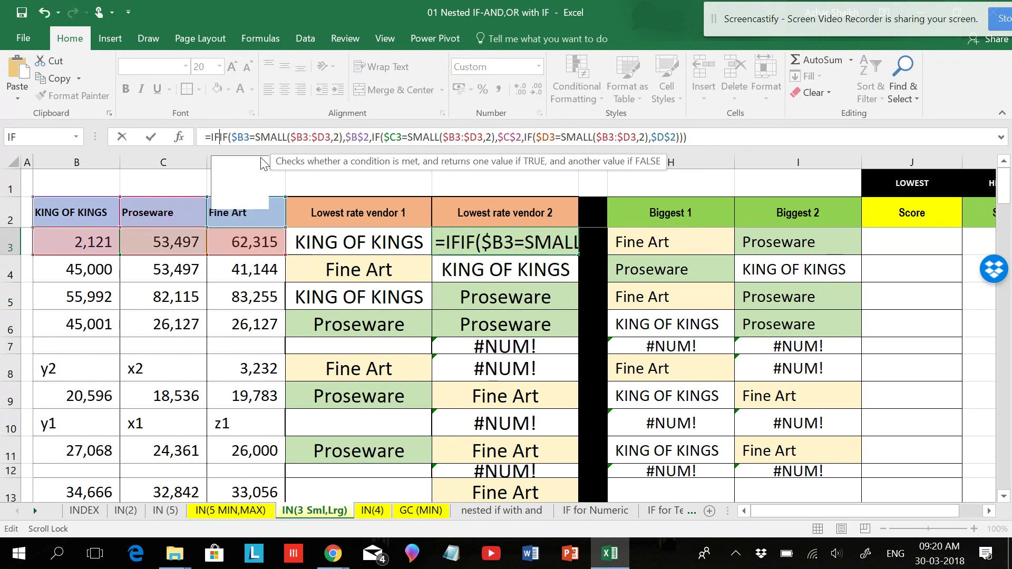
type("ROR")
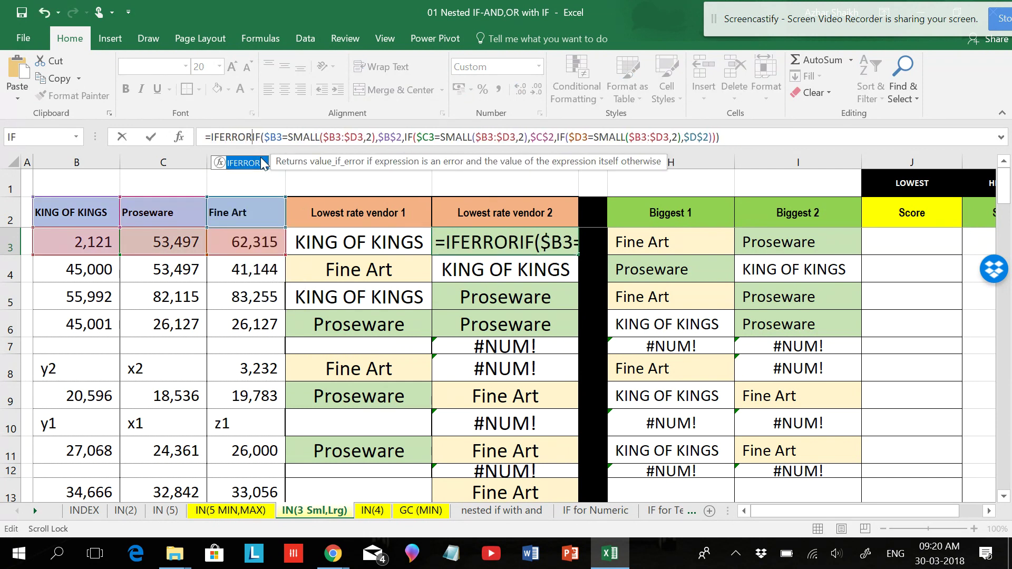
double_click(264, 163)
left_click(263, 164)
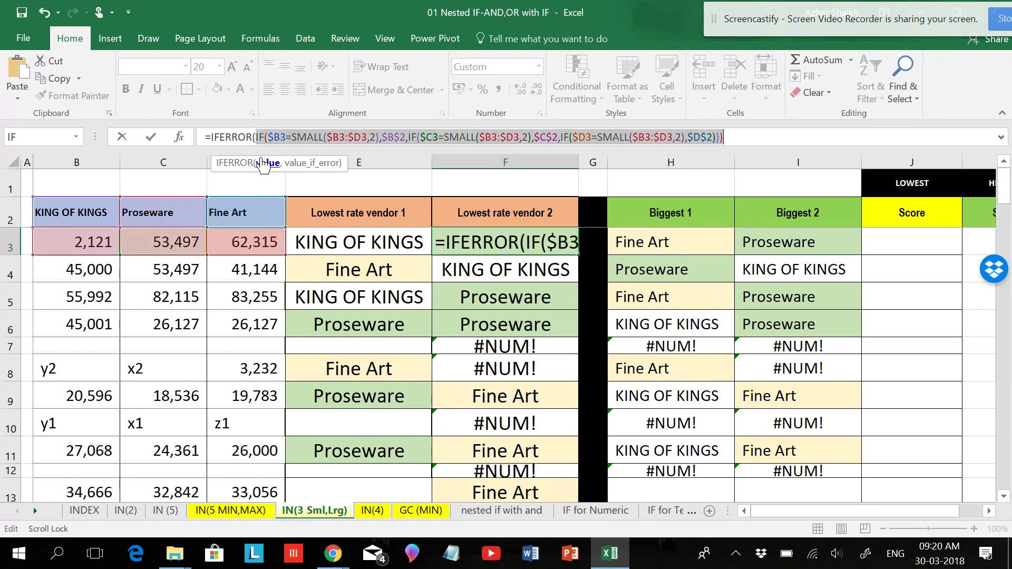
left_click(744, 141)
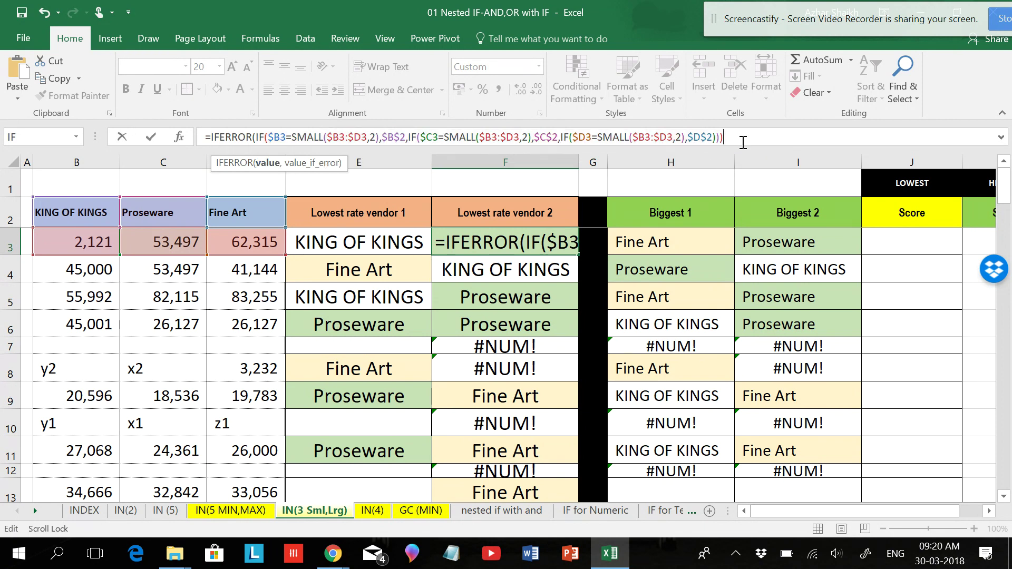
type("),")
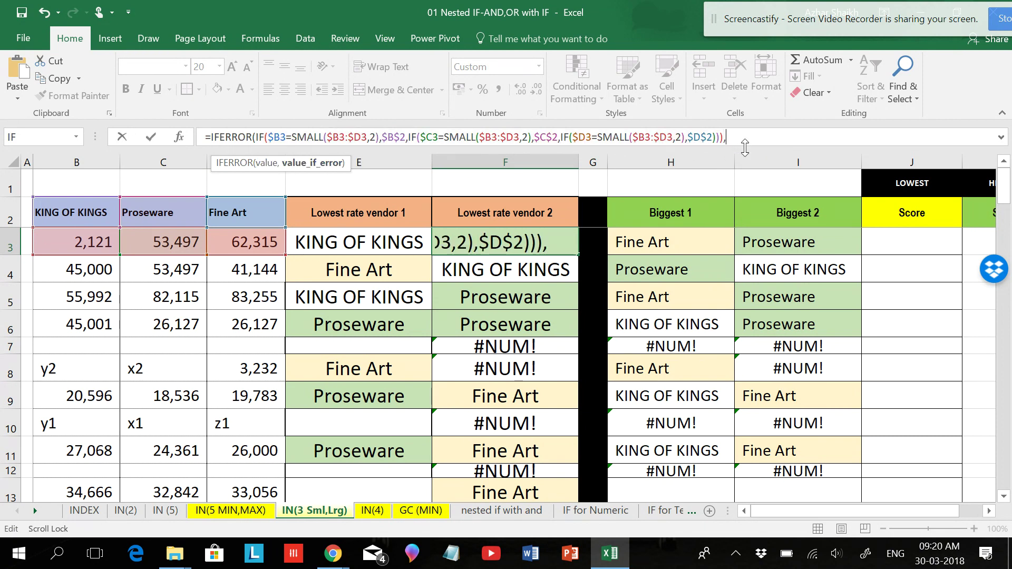
type("\"")
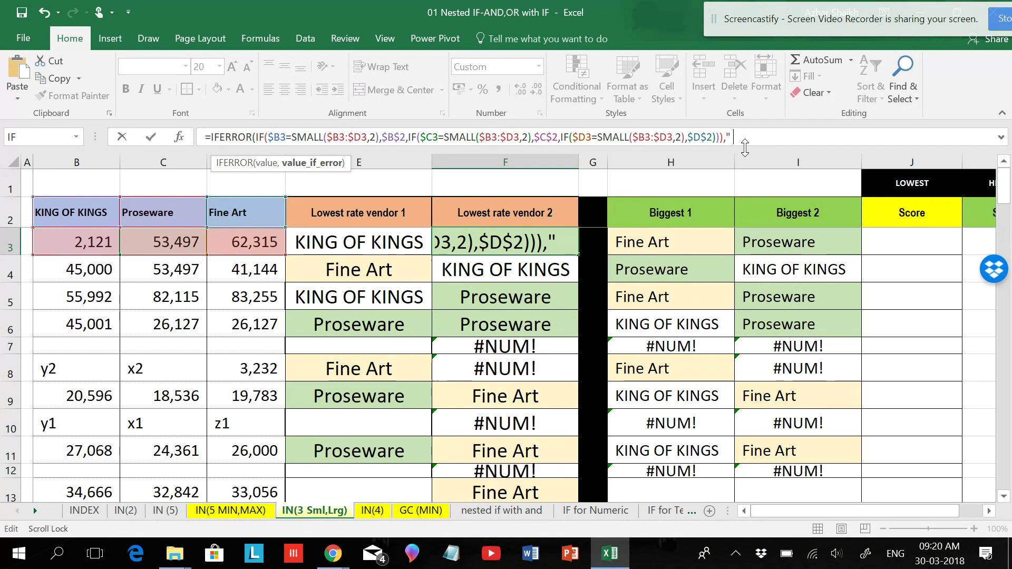
type(" \")")
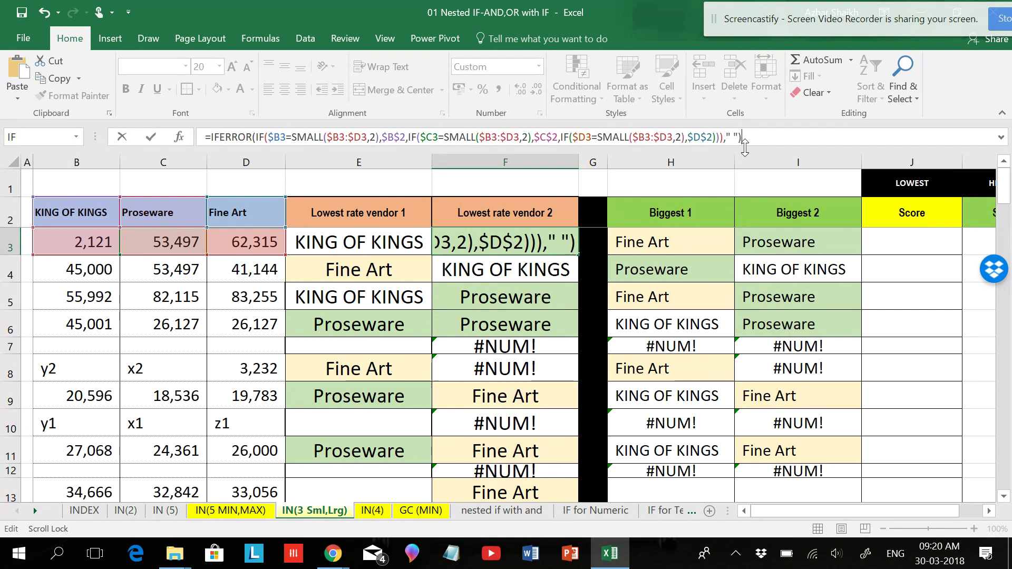
key("Return")
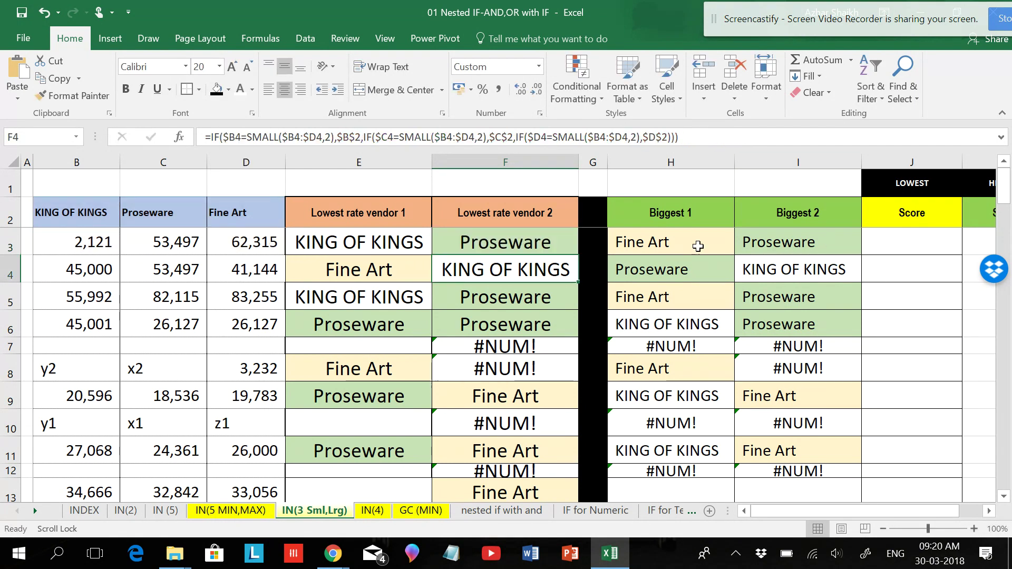
left_click(522, 236)
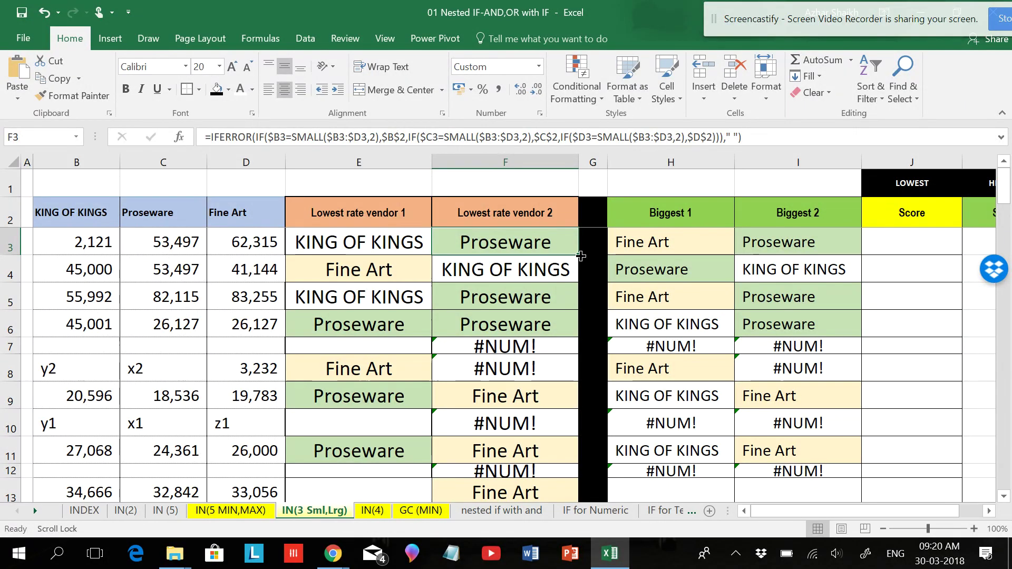
double_click(578, 256)
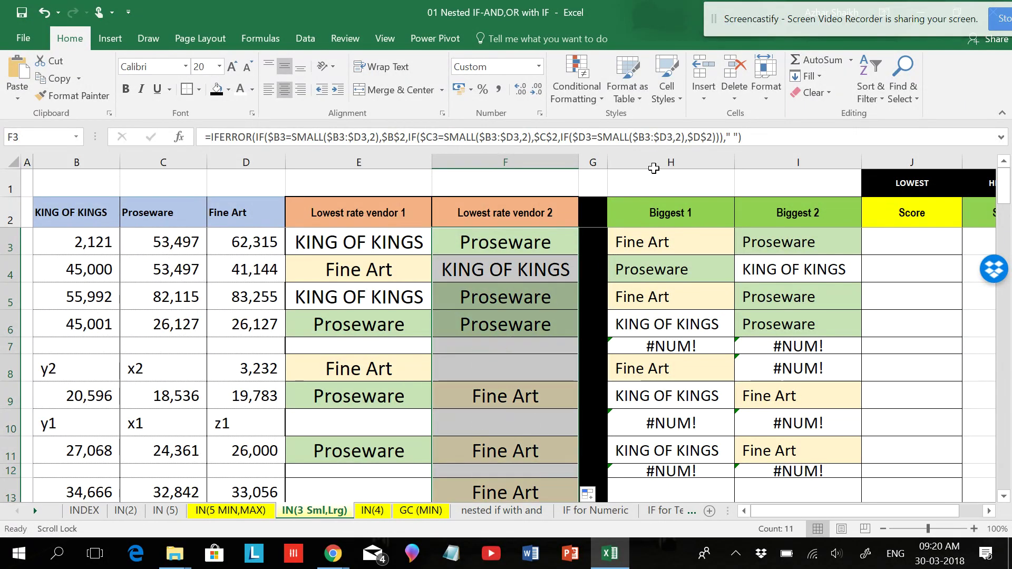
Hide the Biggest 1 and 2 columns, H and I.
left_click_drag(655, 162, 748, 162)
right_click(764, 158)
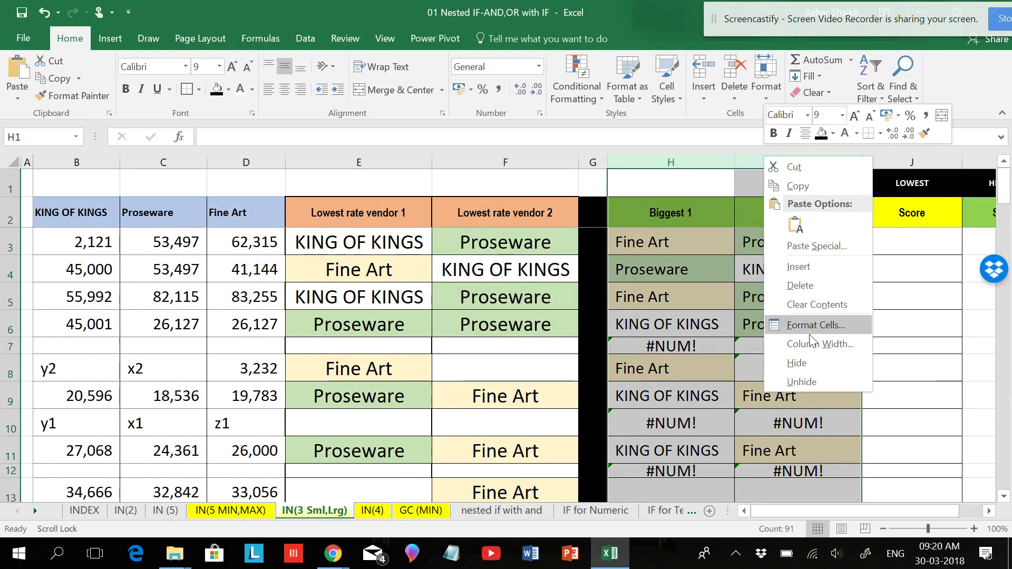
left_click(797, 362)
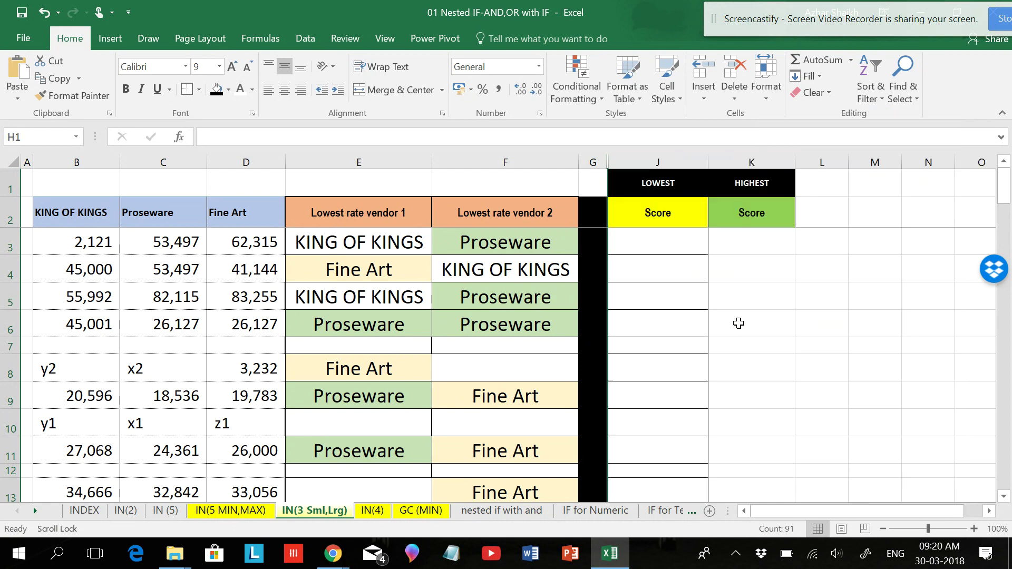
left_click(669, 248)
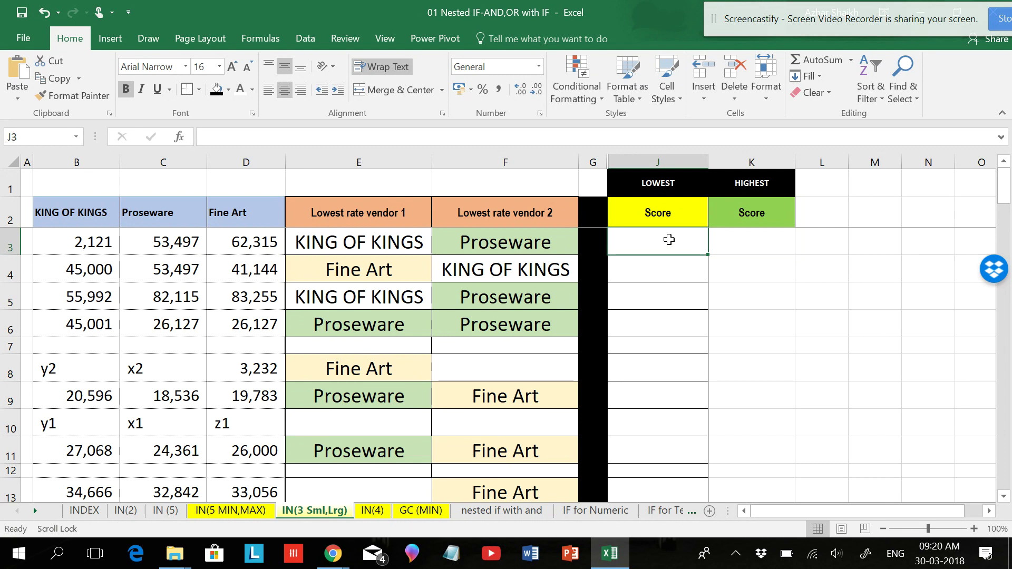
Enter =COUNTIF(E$2:E3,E3) in J3, which returns 1.
type("=COUNTIF")
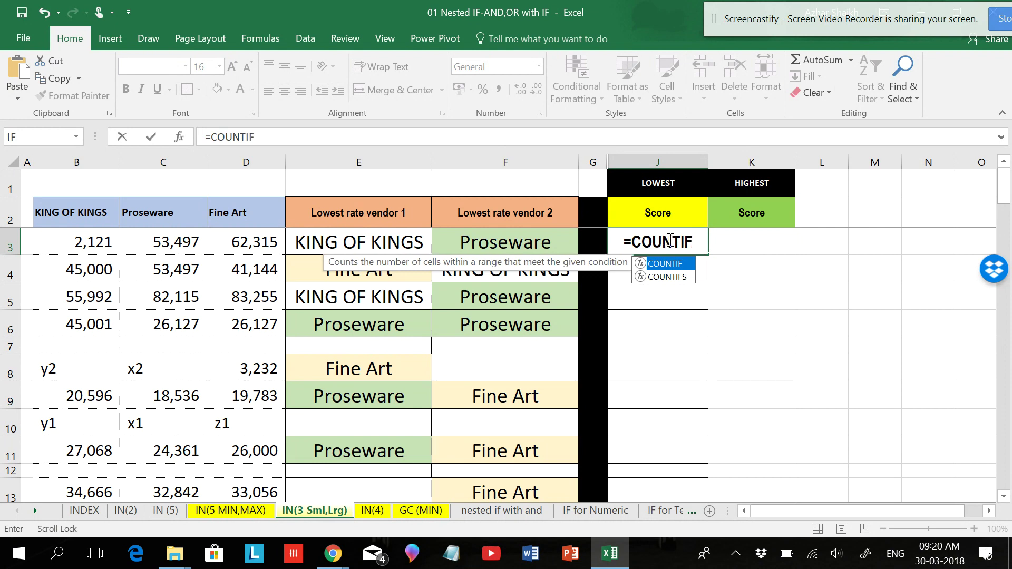
type("(")
left_click(403, 221)
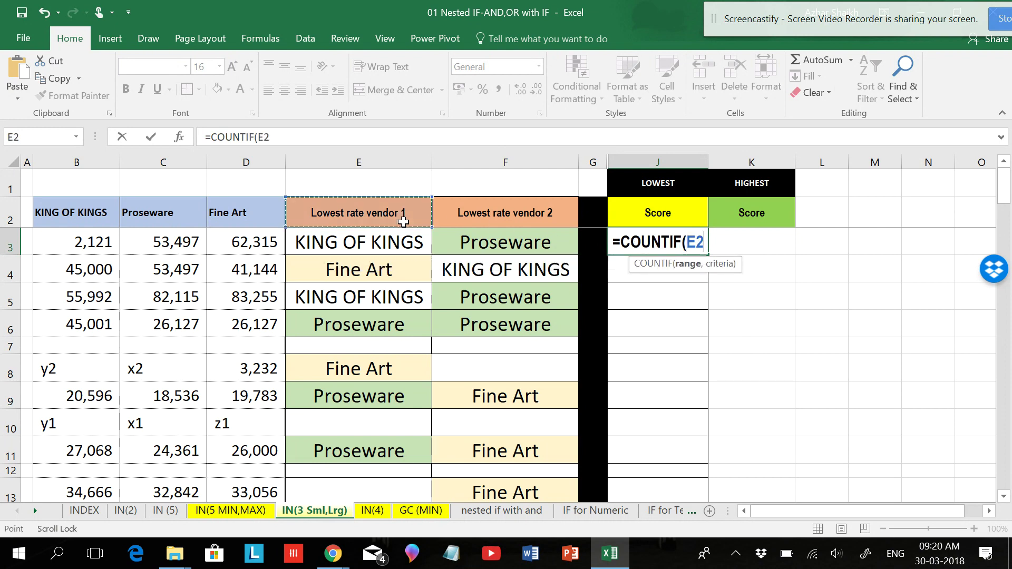
left_click_drag(403, 222, 395, 241)
left_click(258, 137)
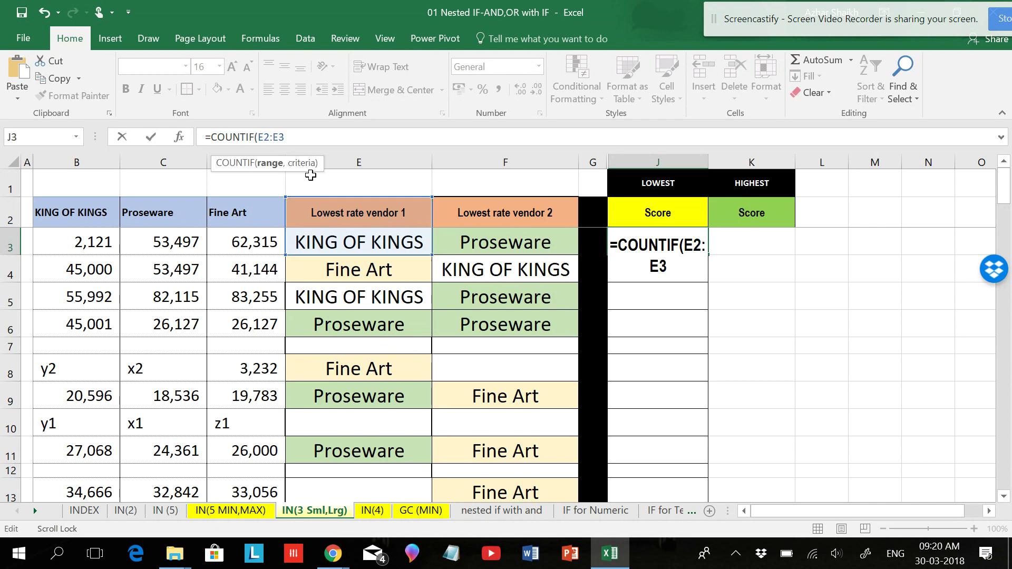
type("$")
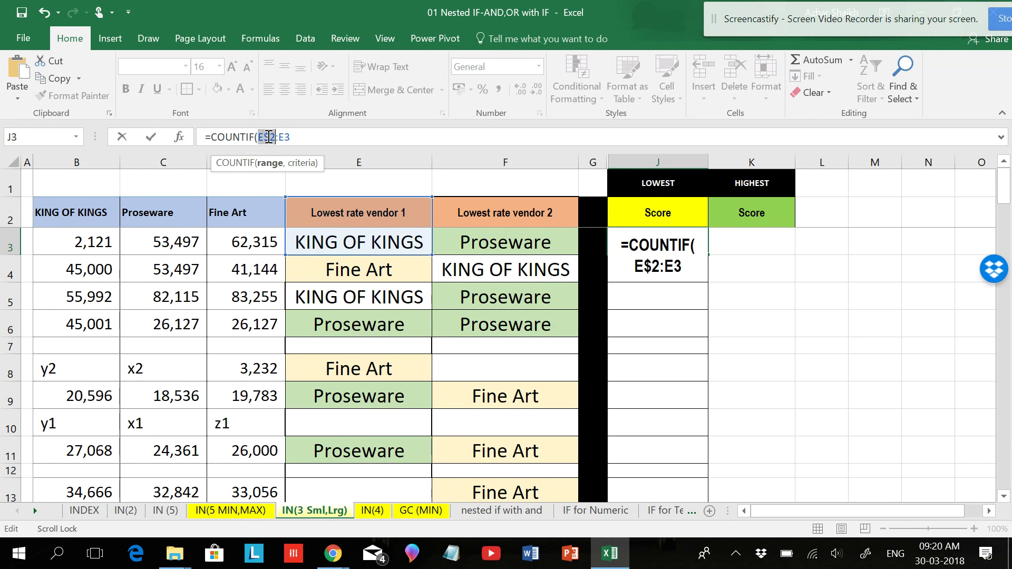
left_click(318, 142)
type(",")
left_click(322, 239)
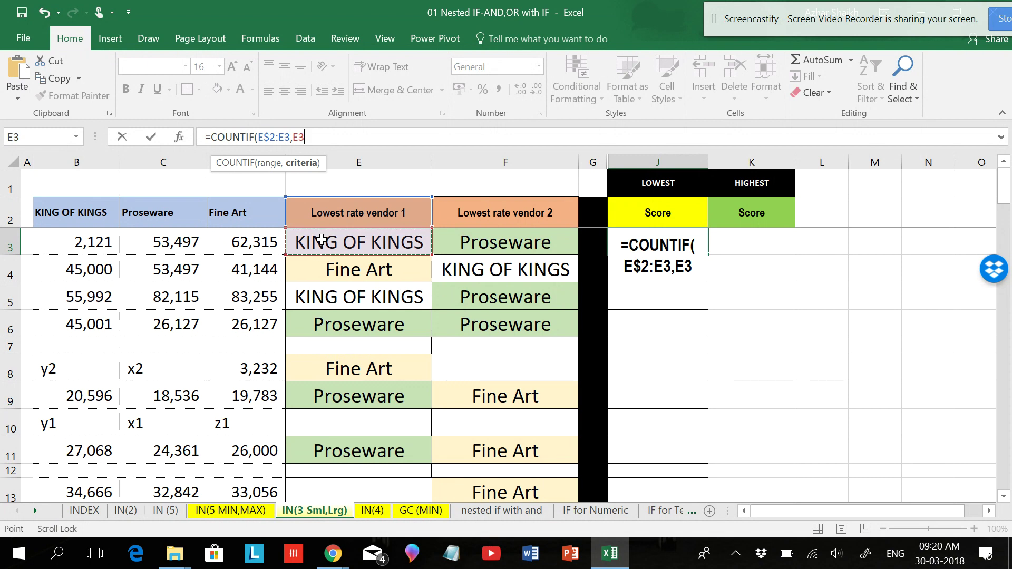
type(")")
key("Return")
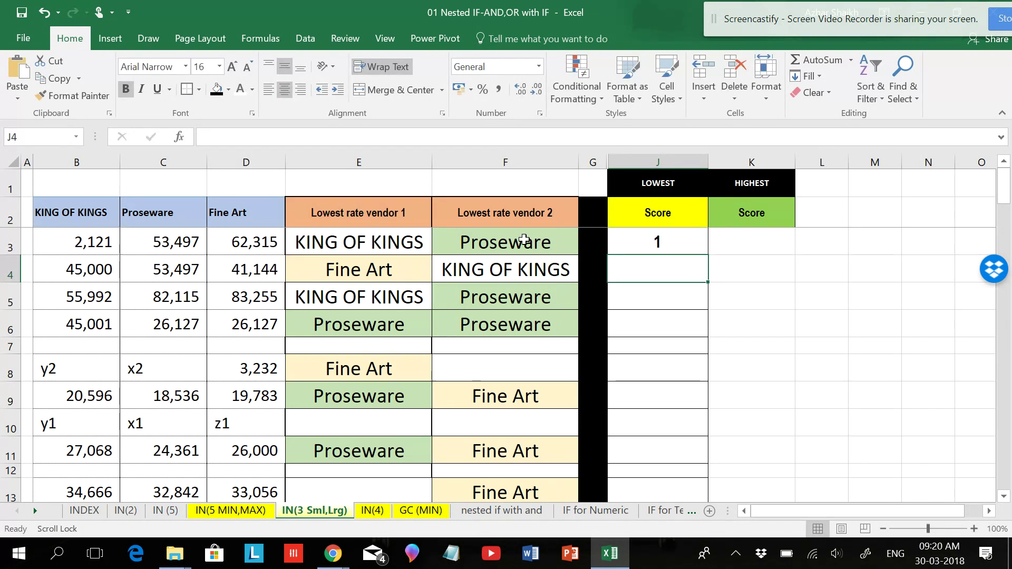
Fill J3's COUNTIF running count down through J13.
left_click(661, 241)
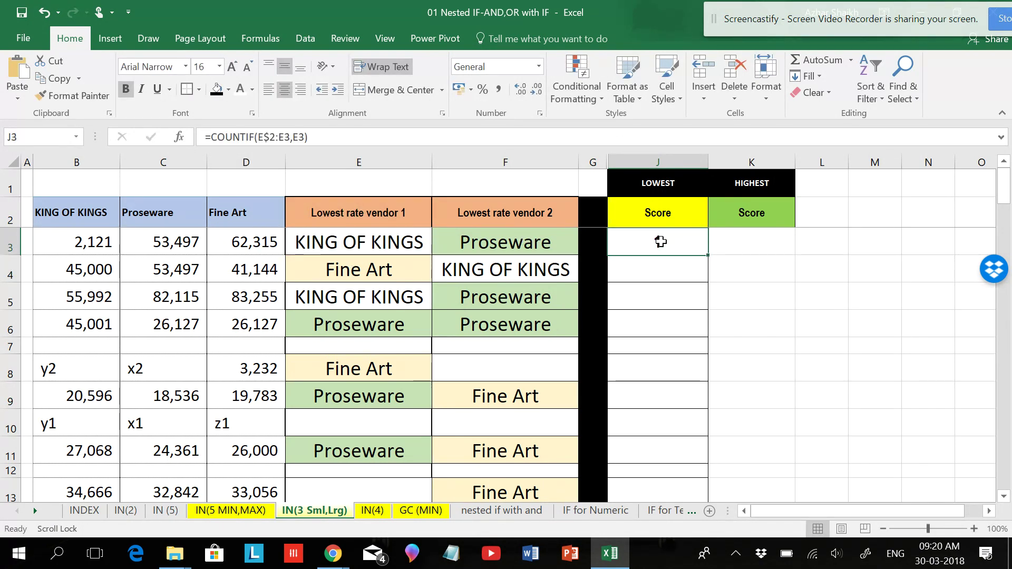
double_click(708, 255)
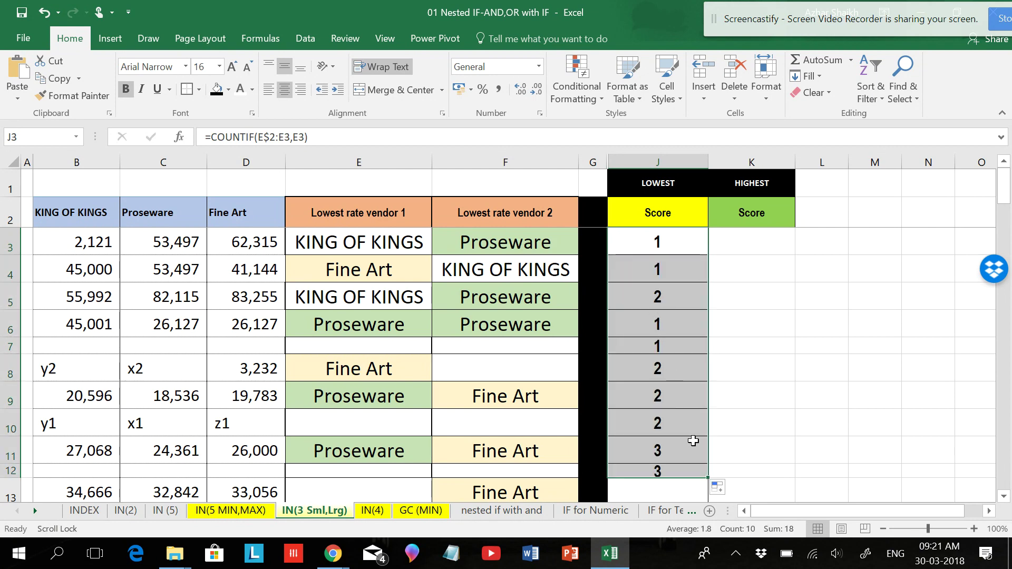
left_click(362, 349)
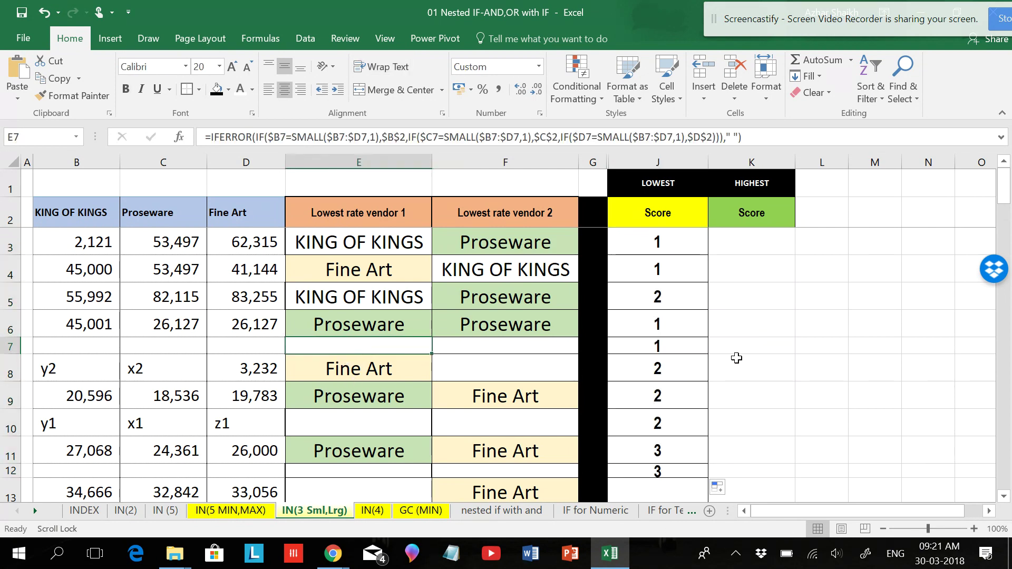
left_click(675, 348)
left_click(402, 415)
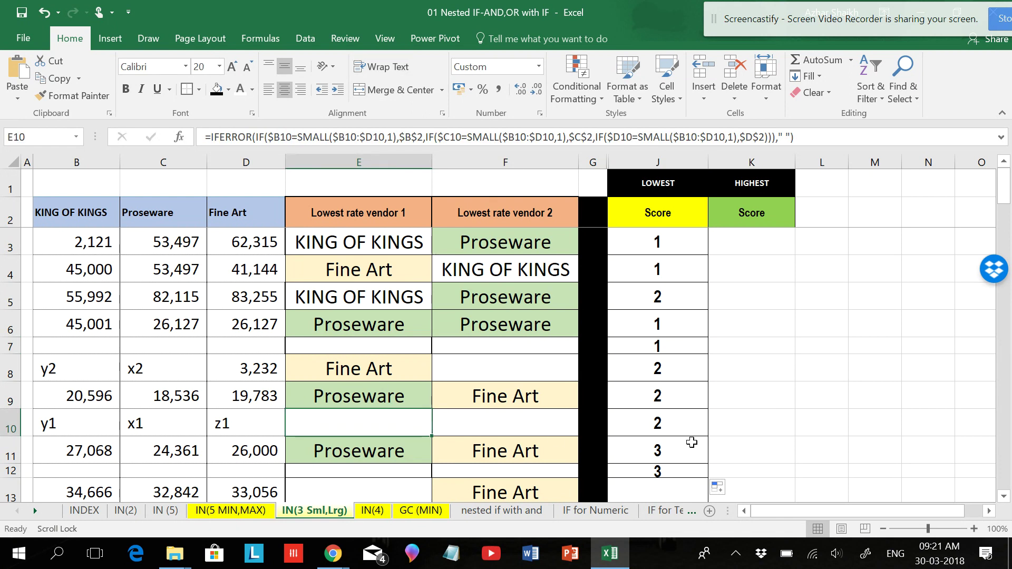
left_click(659, 429)
left_click(414, 472)
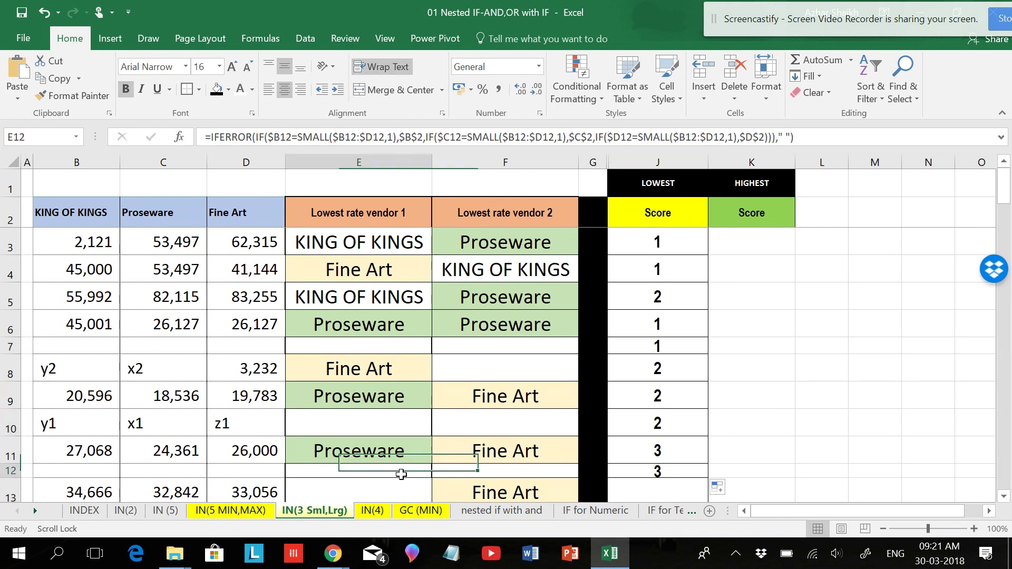
left_click(685, 471)
left_click_drag(708, 479, 704, 493)
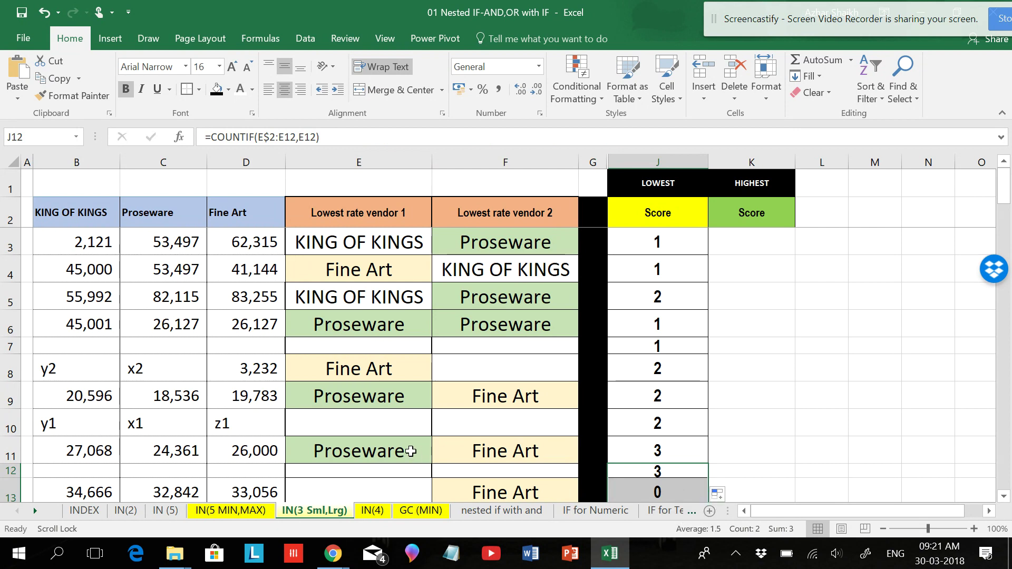
Extend the vendor 1 formula from E11 down to E13, which shows Proseware.
left_click(425, 457)
left_click_drag(433, 464, 435, 507)
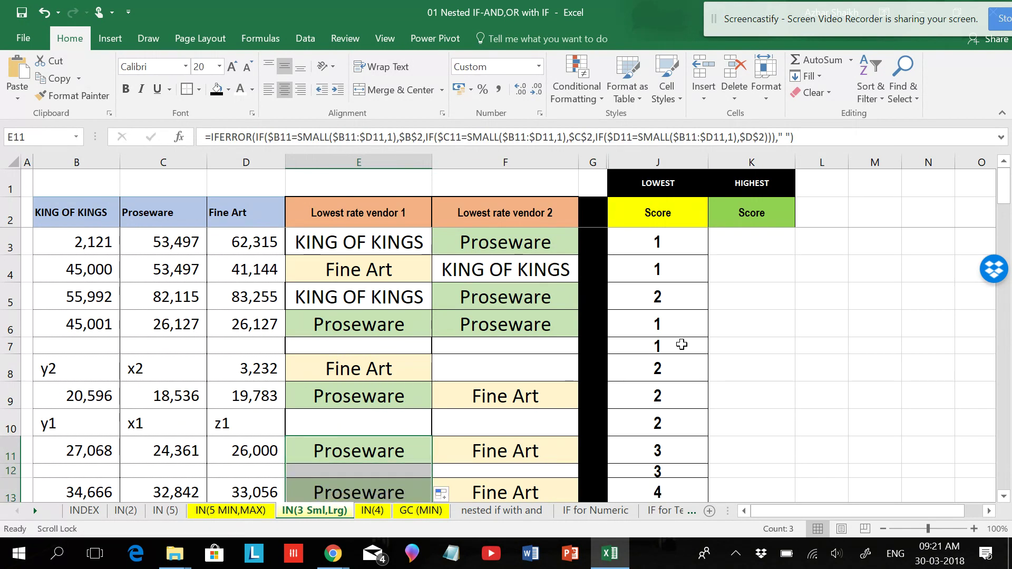
left_click(649, 348)
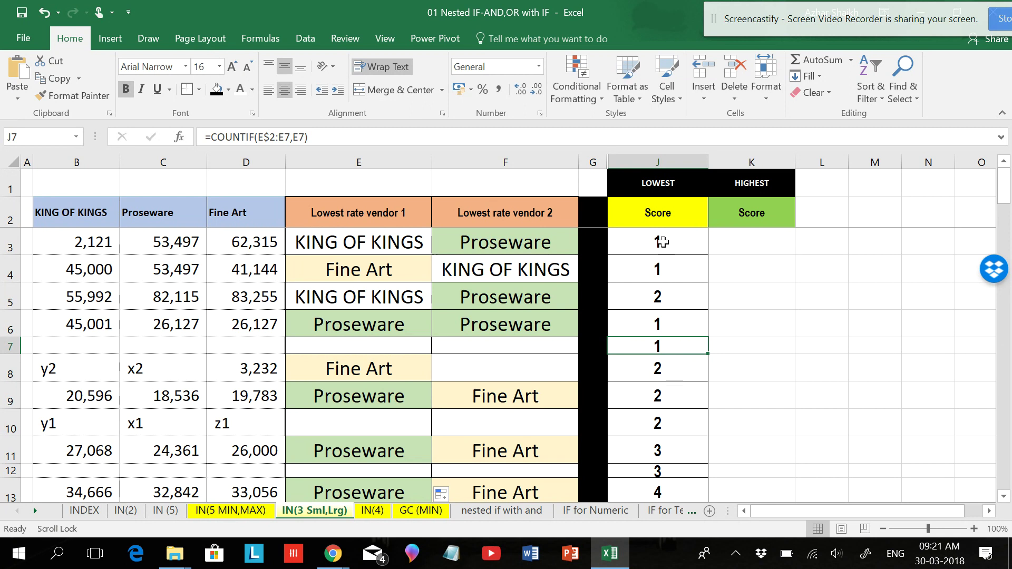
Rewrite J7 as =IF(E3="",COUNTIF(E$2:E7,E7),"").
left_click(212, 139)
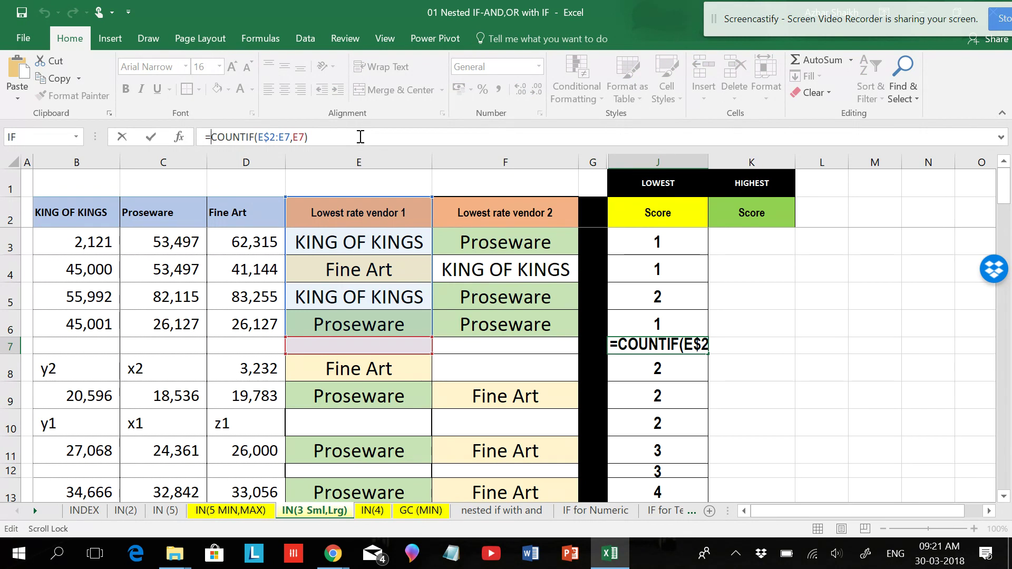
type("IF(")
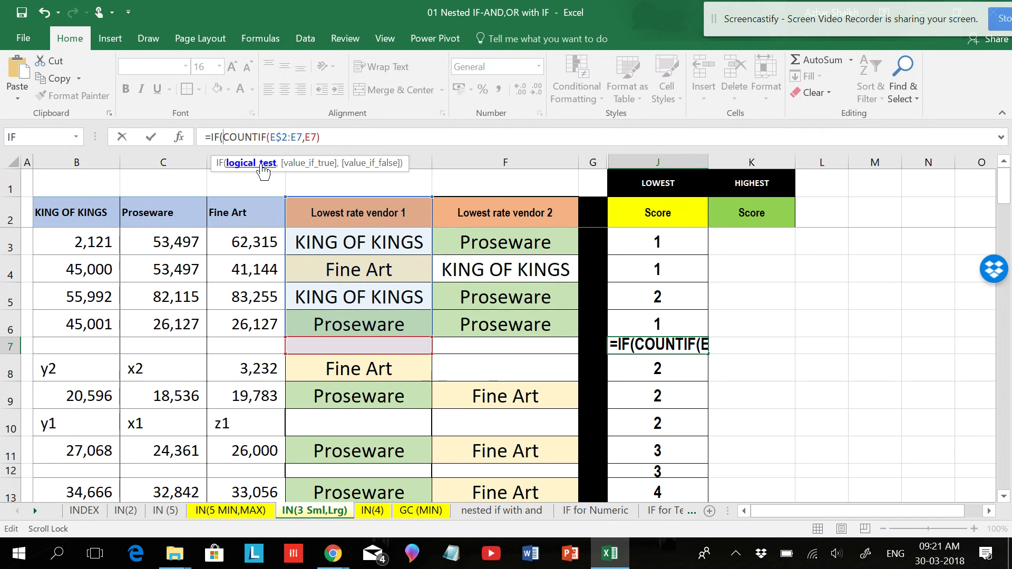
left_click(339, 240)
type("=")
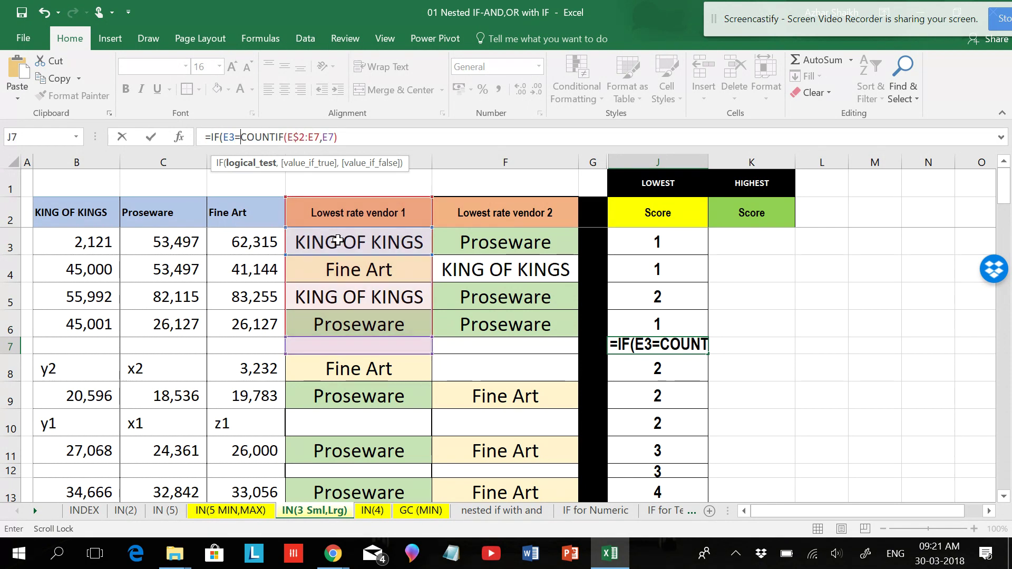
type("\"\"")
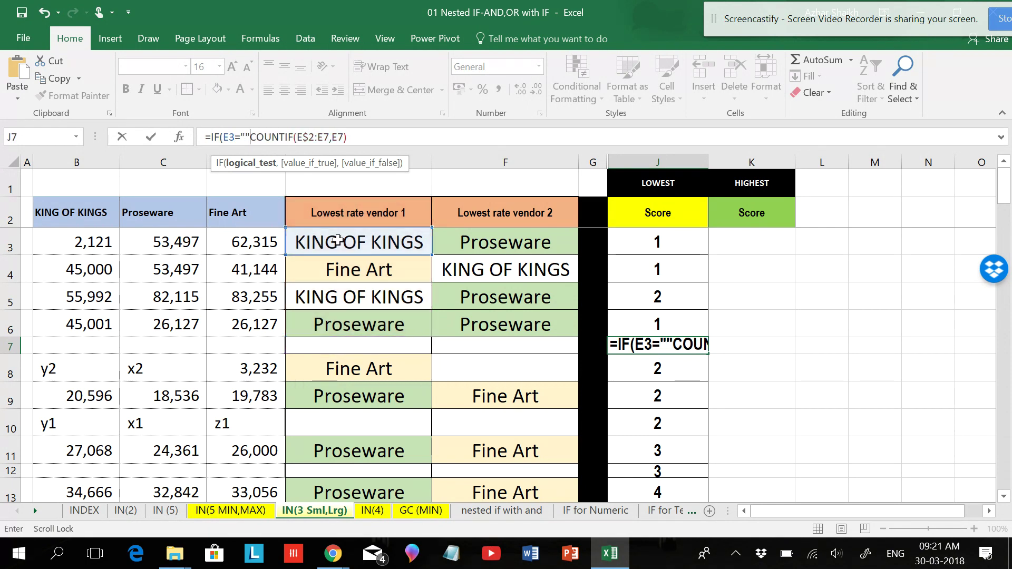
type(",")
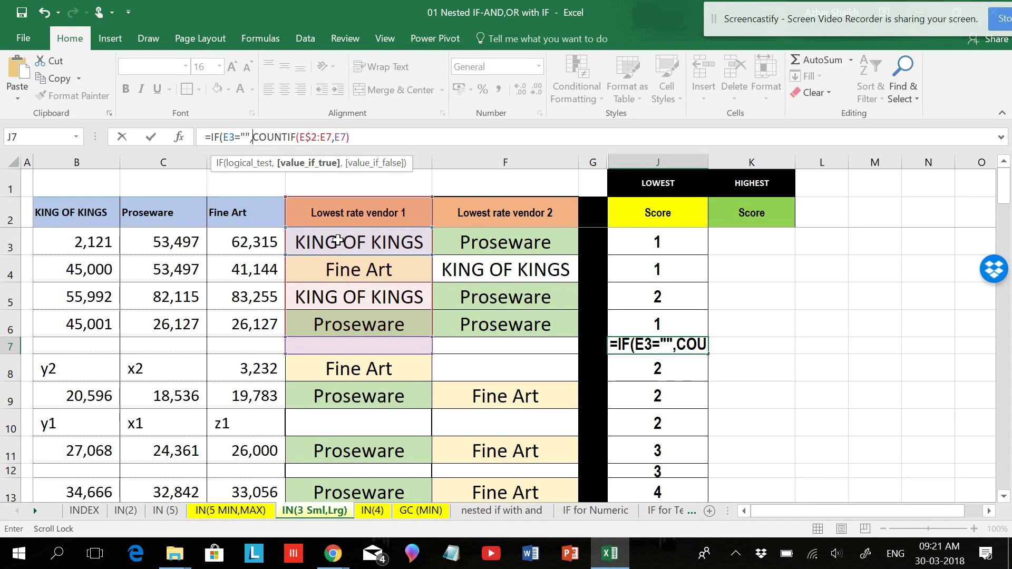
left_click(313, 163)
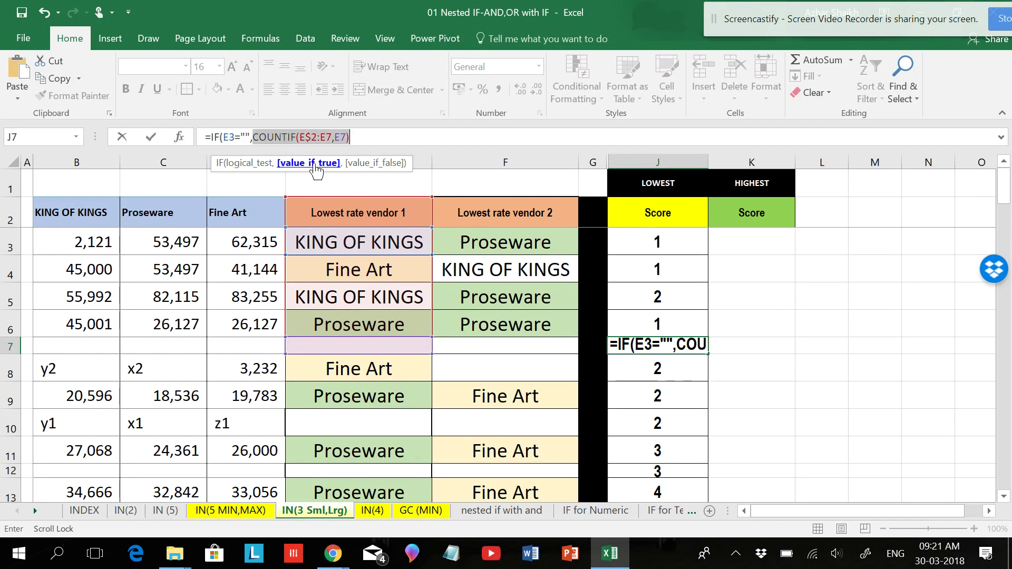
left_click(363, 136)
type(",")
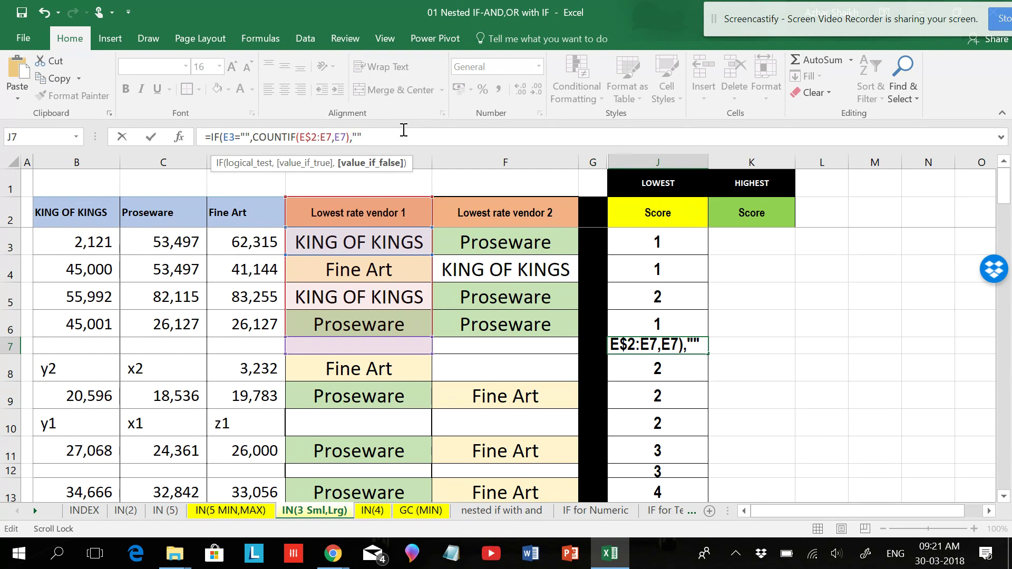
type(")")
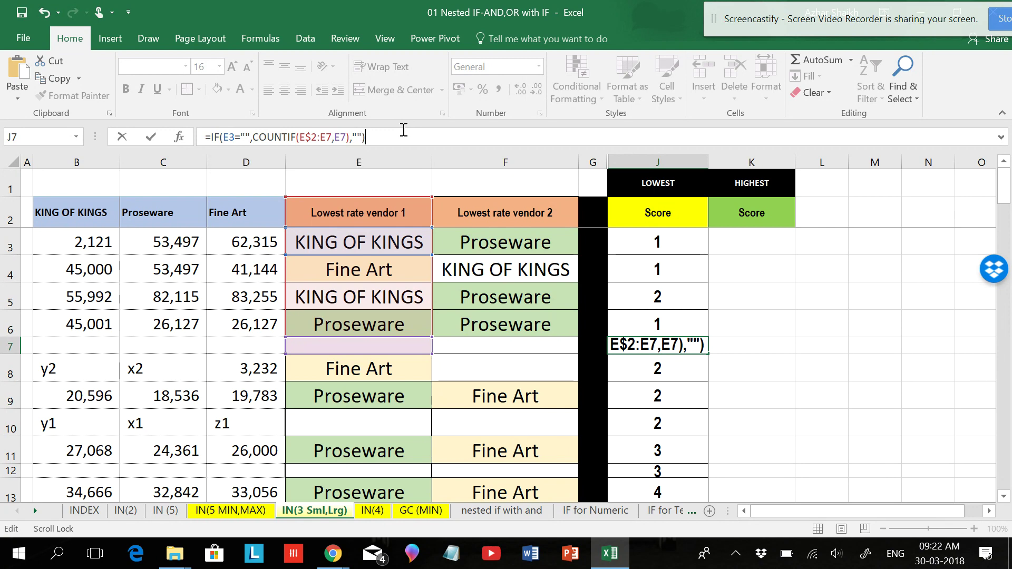
key("Return")
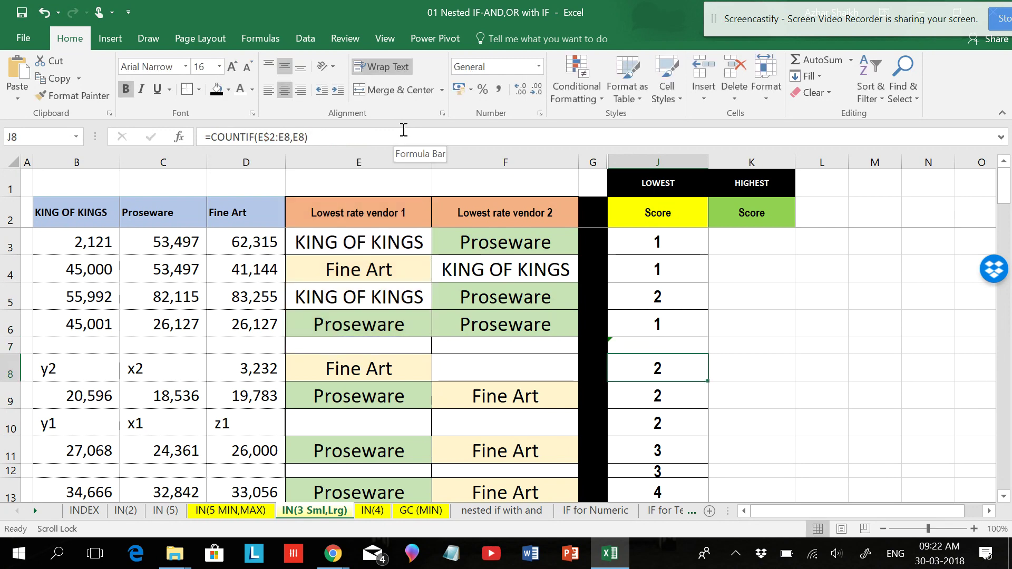
Fill J7's IF formula up into J3:J6, leaving #REF! in J3 and J4.
left_click(640, 345)
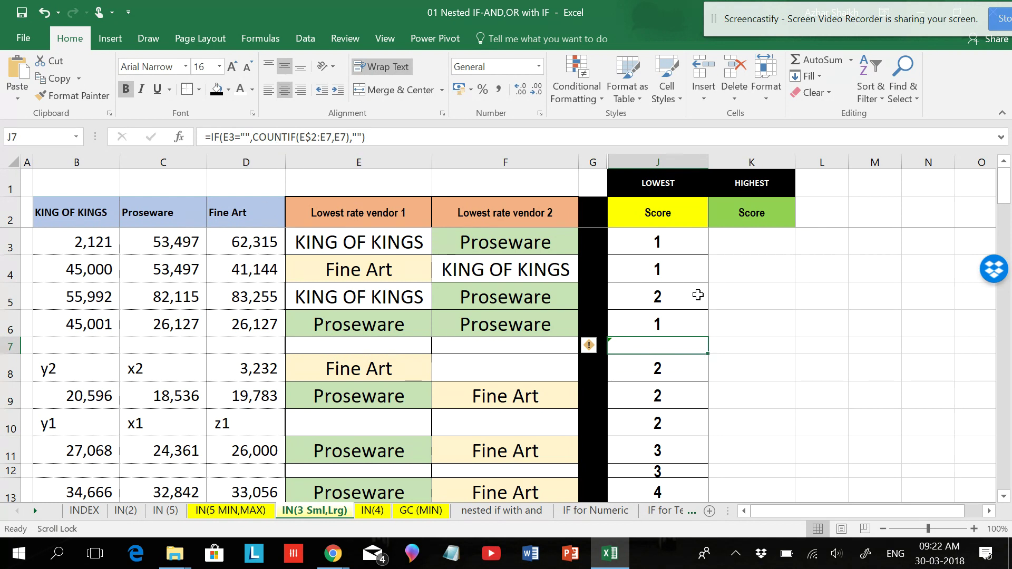
left_click_drag(711, 357, 681, 240)
left_click(681, 240)
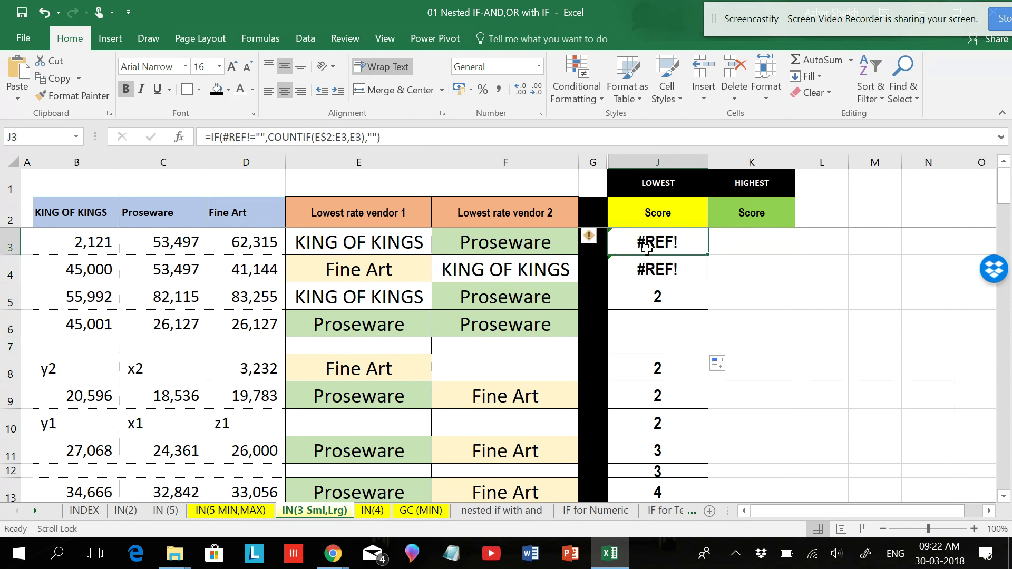
Replace the broken #REF! test in J3's formula with E3="".
type("=IF")
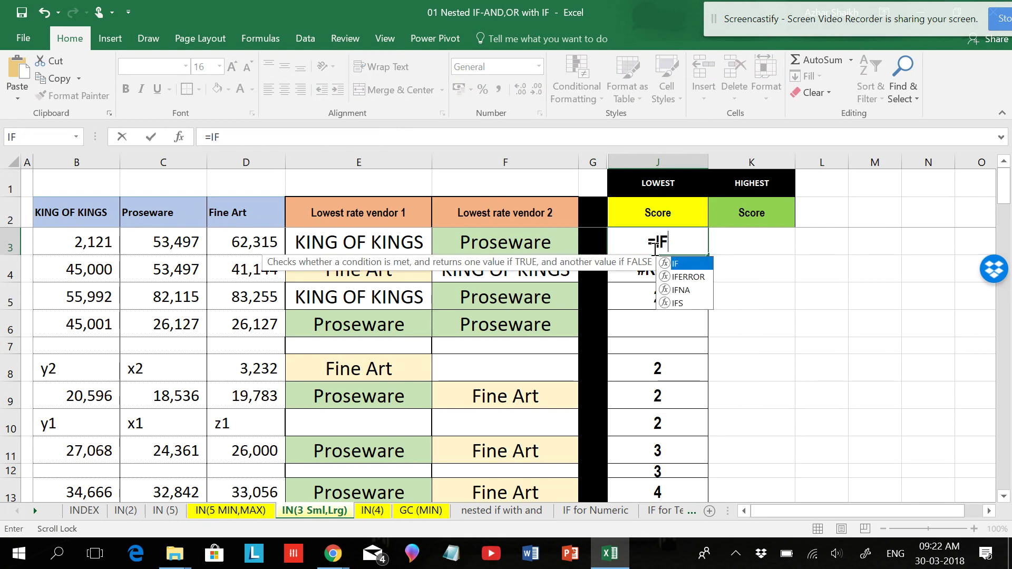
key("ctrl+z")
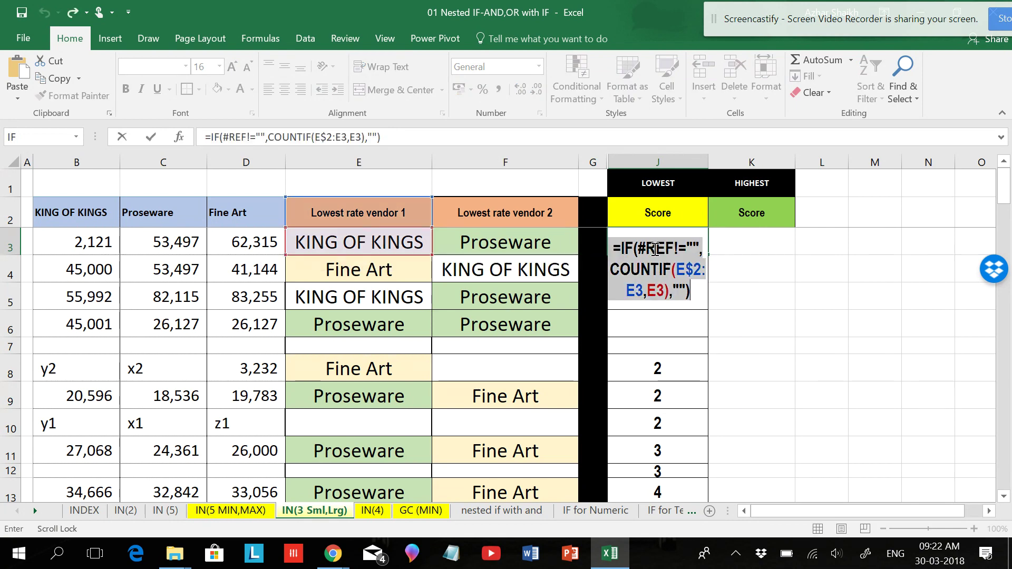
key("Escape")
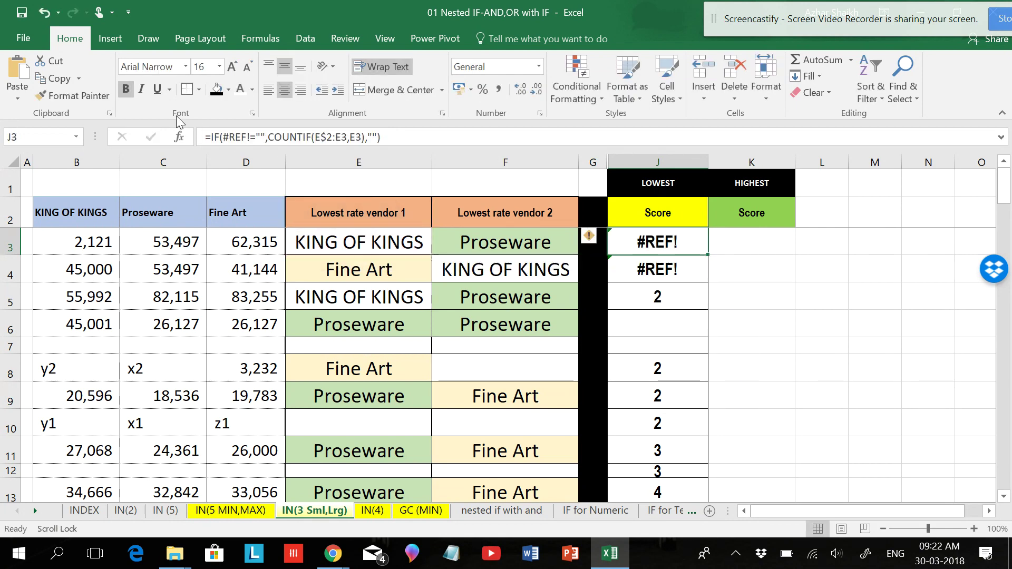
left_click(244, 137)
left_click_drag(244, 137, 222, 137)
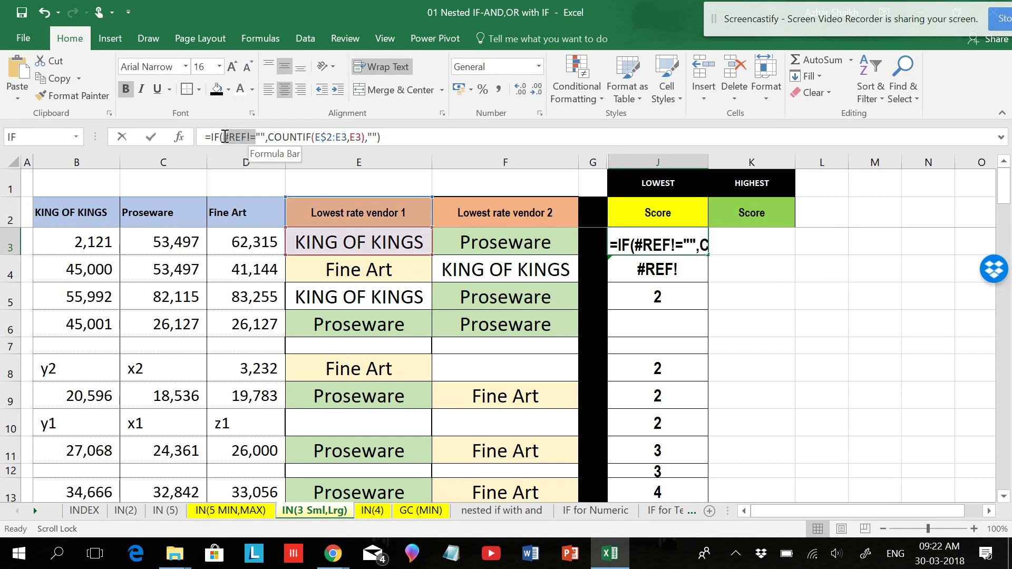
left_click(336, 241)
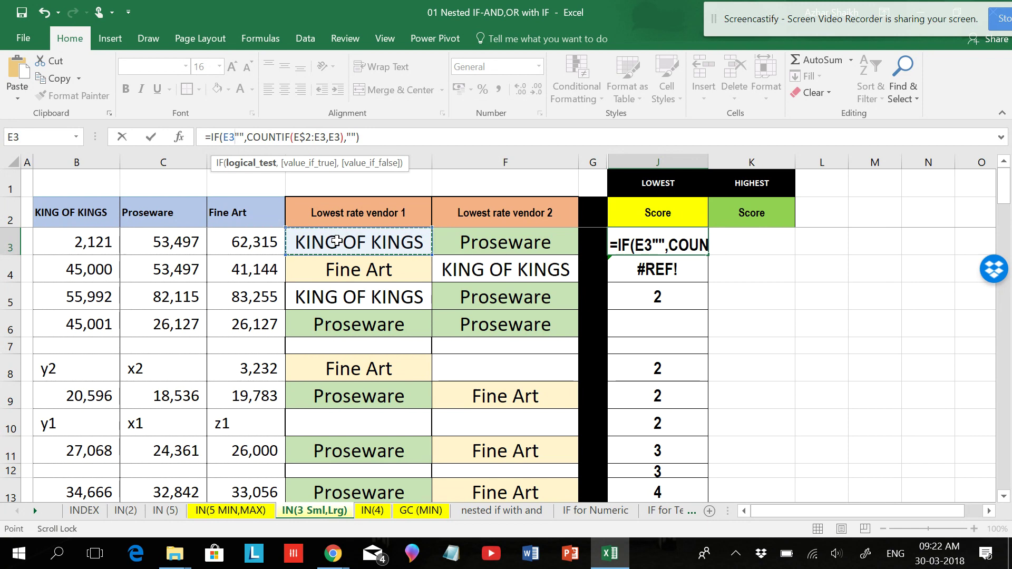
type("=")
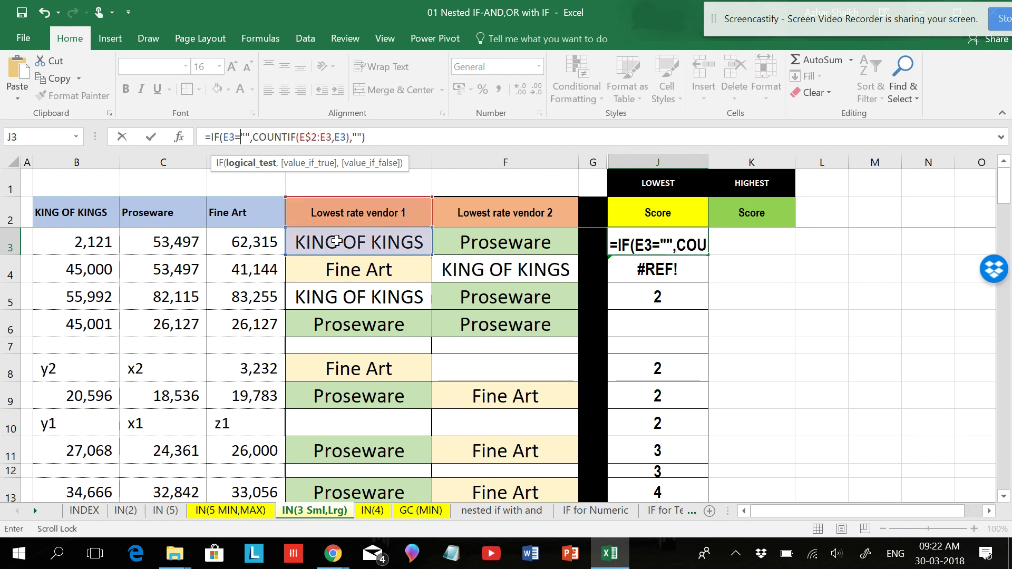
Put the "" result before COUNTIF, drop the trailing "" argument, and submit J3.
left_click(254, 139)
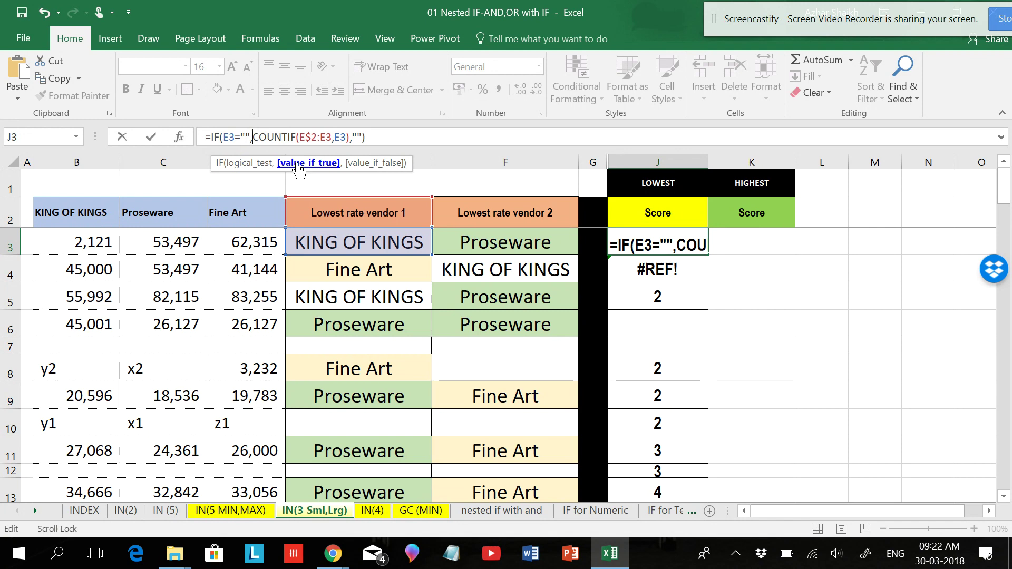
type("\"\"")
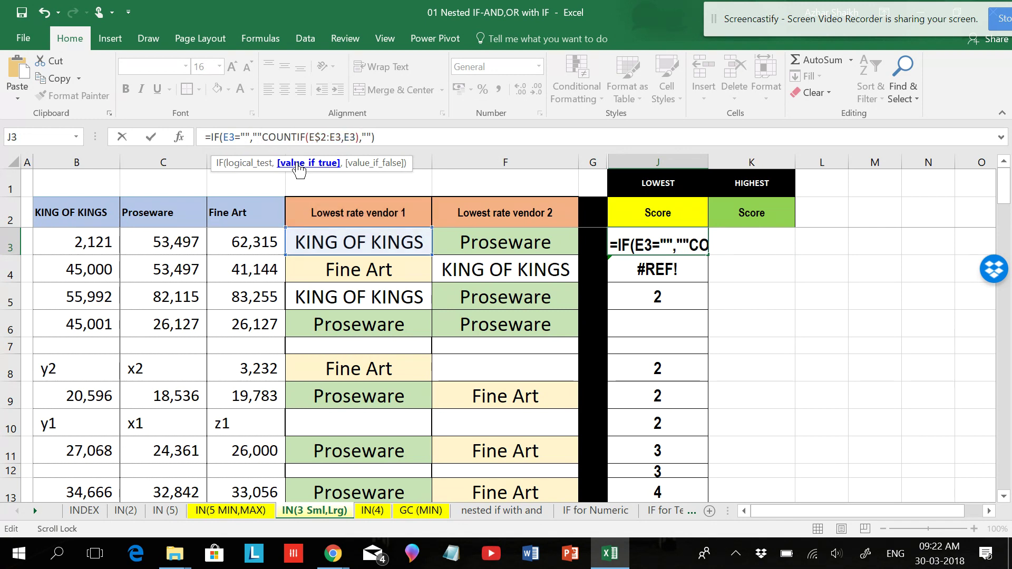
key("BackSpace")
key("BackSpace")
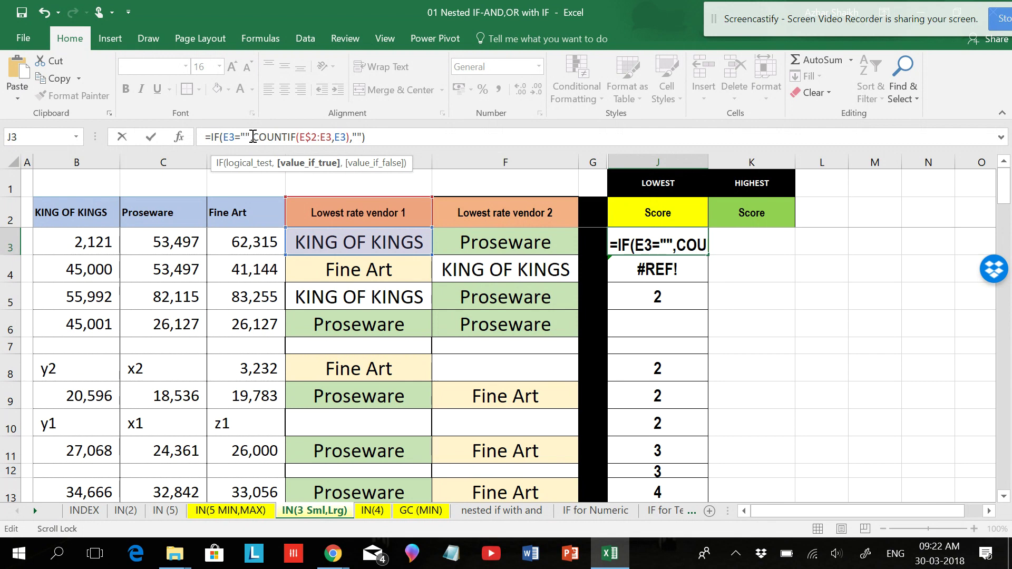
left_click(260, 165)
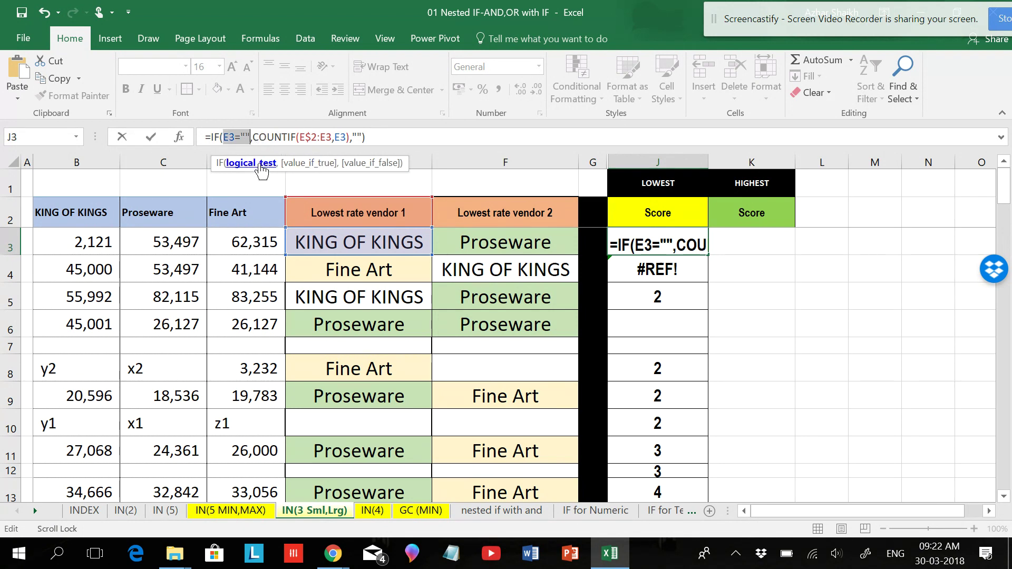
left_click(303, 164)
left_click(254, 137)
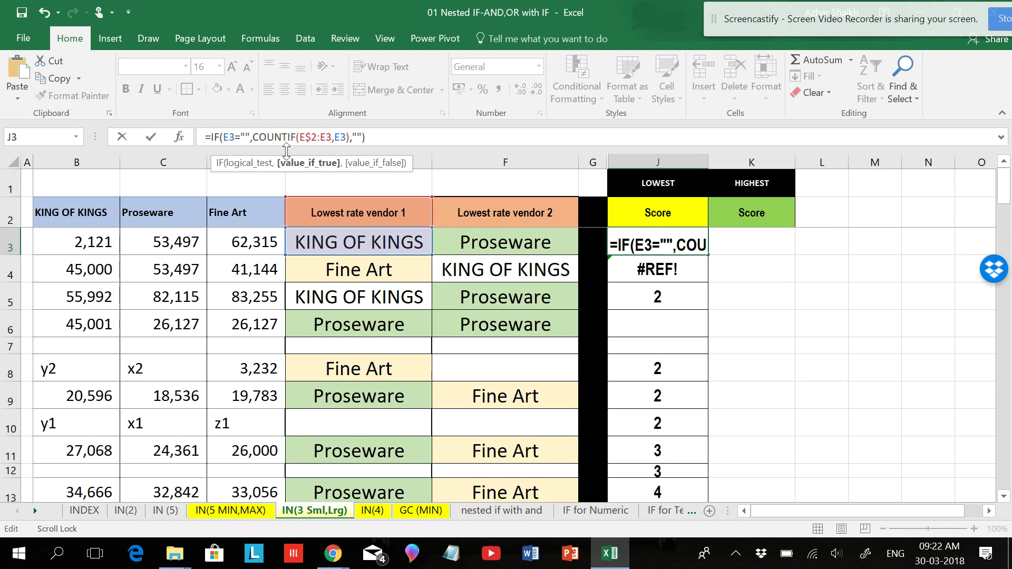
type("\"")
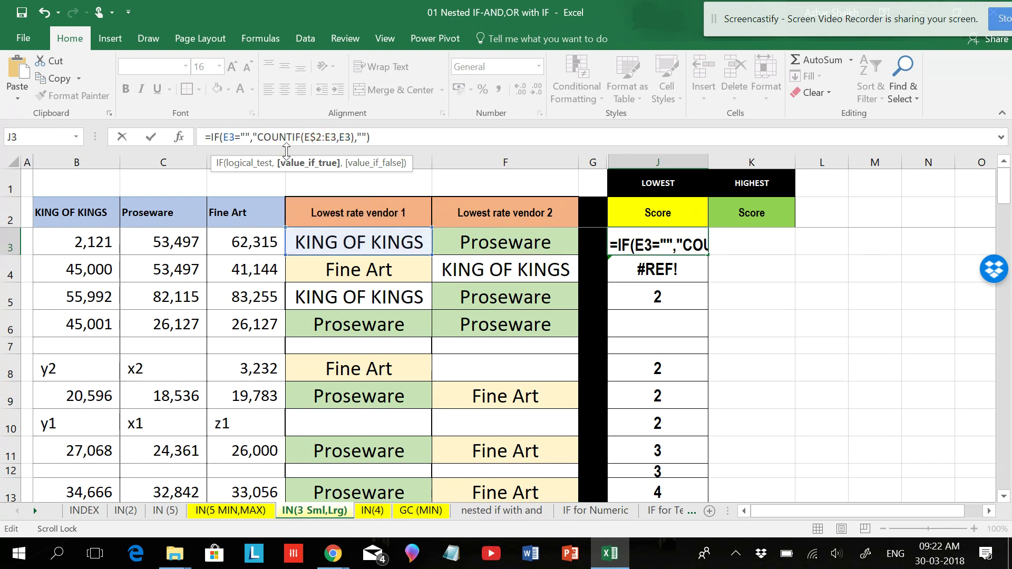
type("\",")
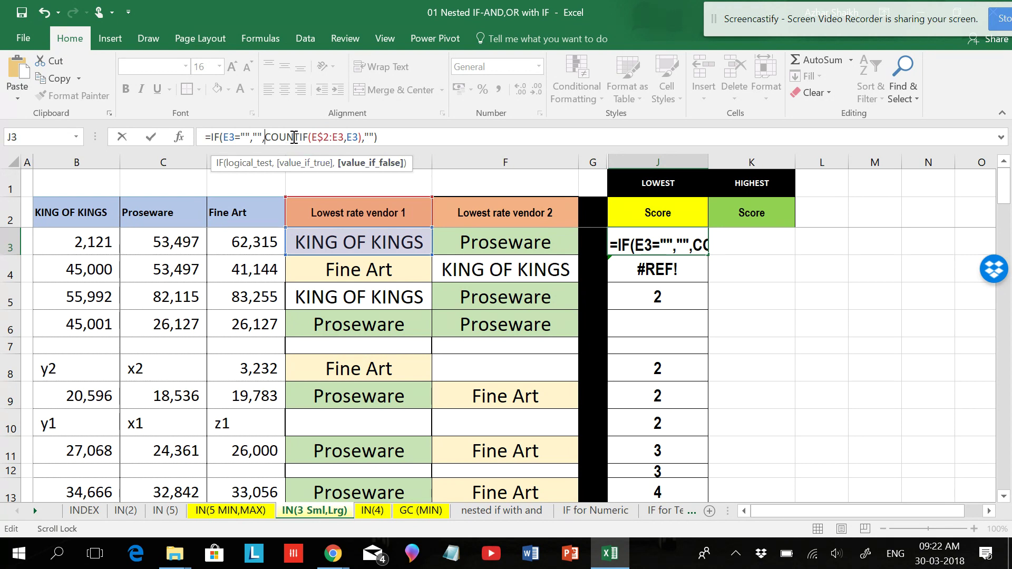
left_click(383, 137)
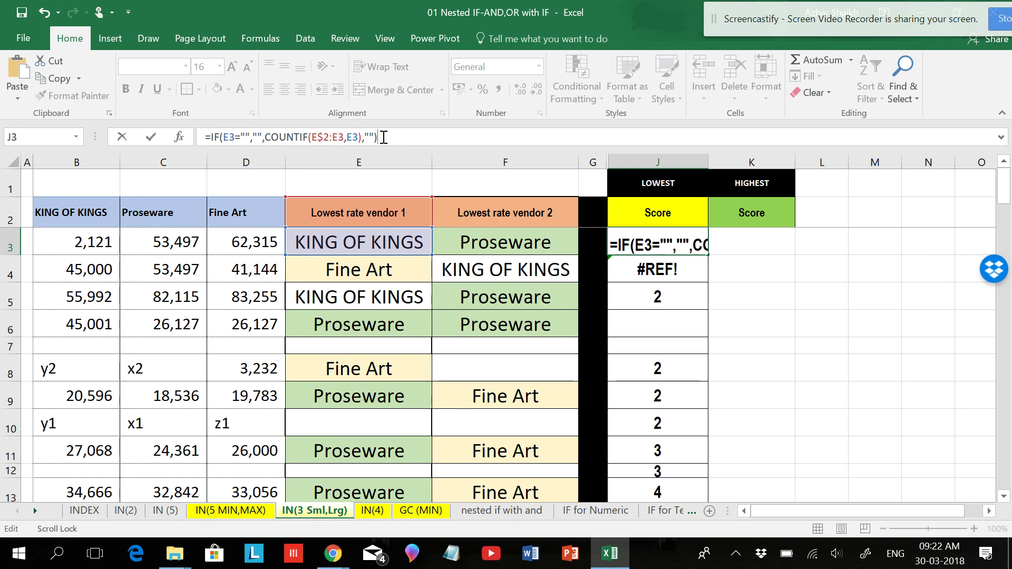
key("BackSpace")
key("BackSpace")
key("BackSpace")
key("BackSpace")
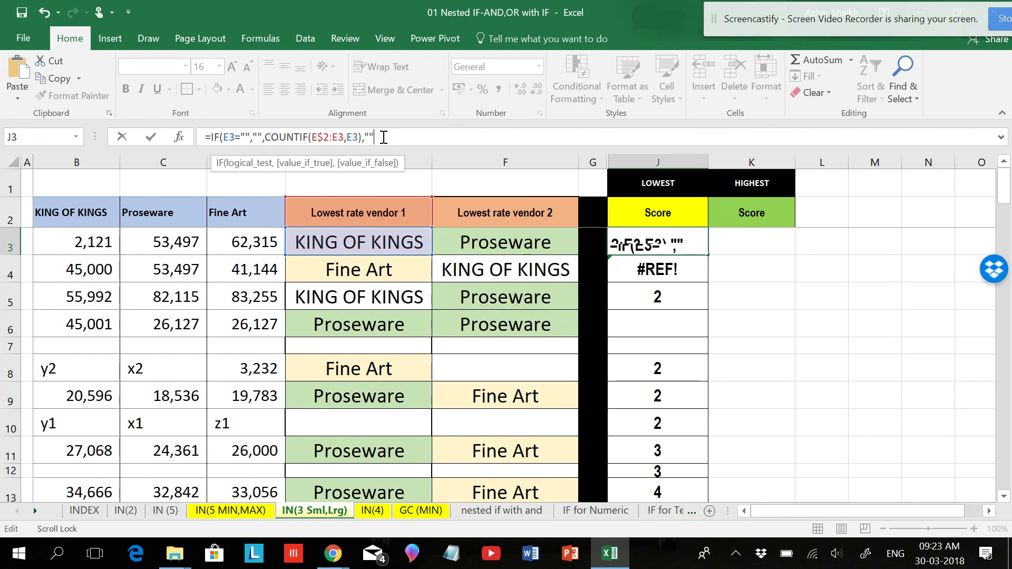
key("Return")
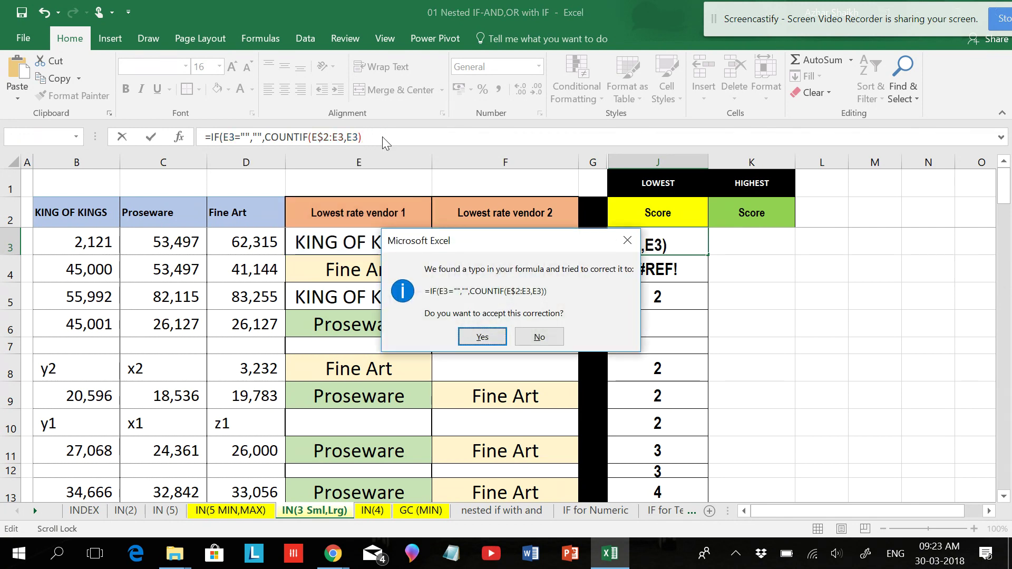
Accept the corrected =IF(E3="","",COUNTIF(E$2:E3,E3)) and fill it down J3:J13.
left_click(481, 336)
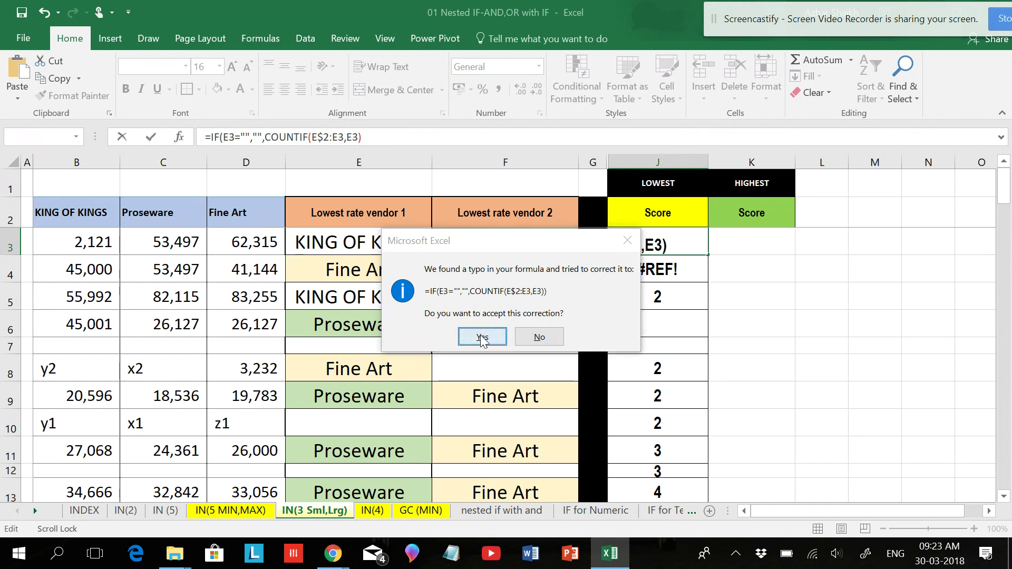
left_click(689, 240)
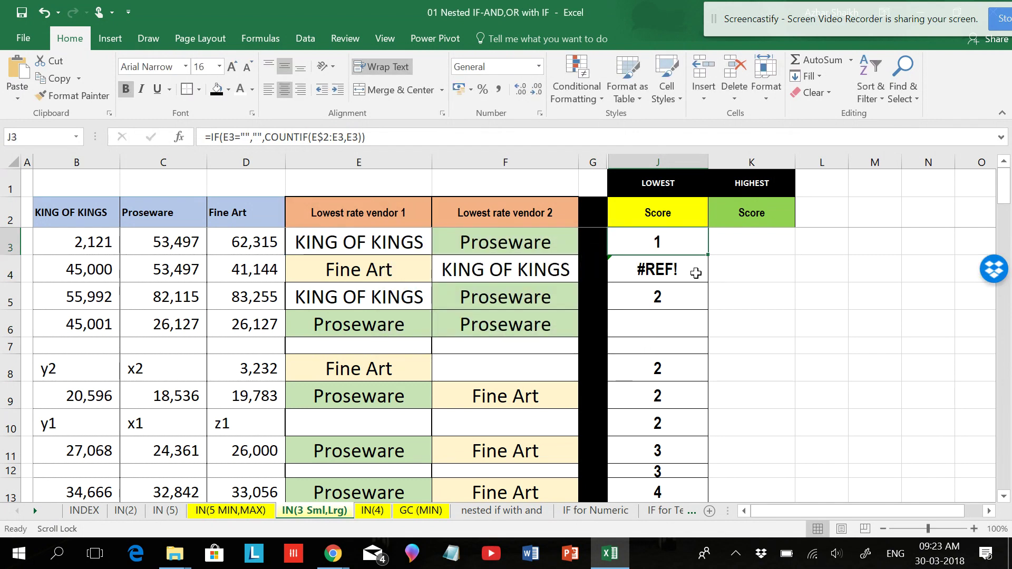
double_click(711, 258)
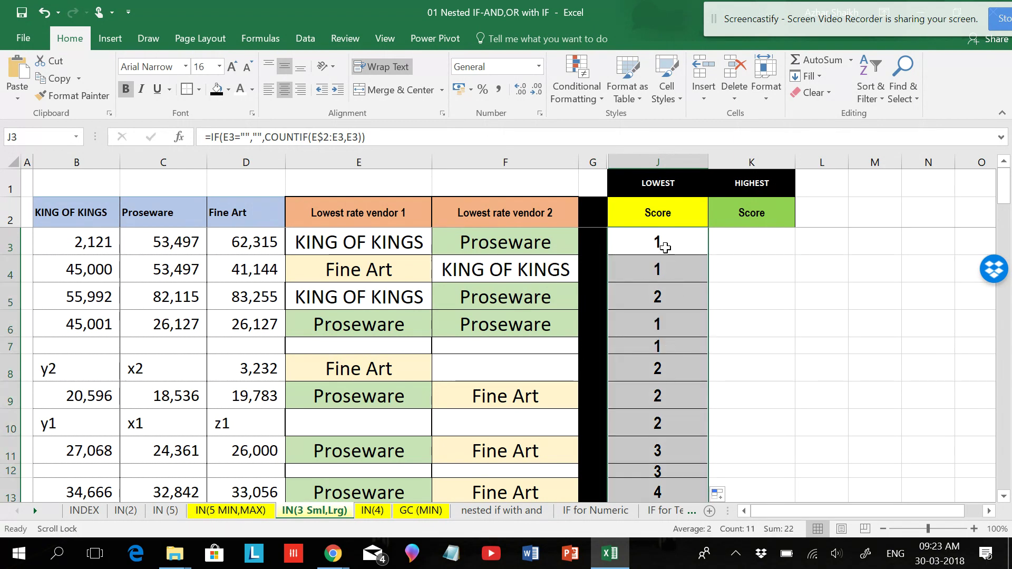
left_click(685, 348)
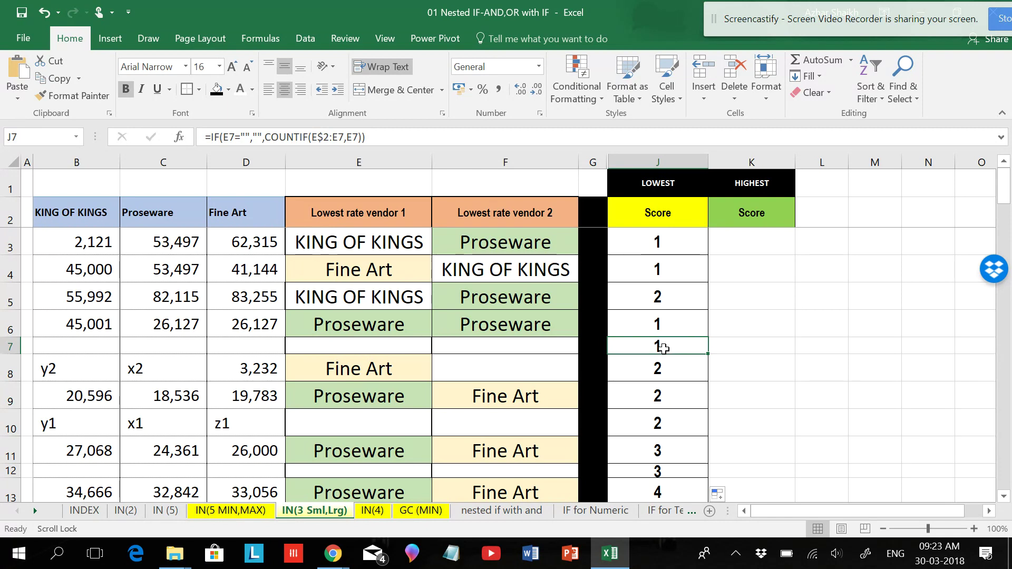
left_click(391, 350)
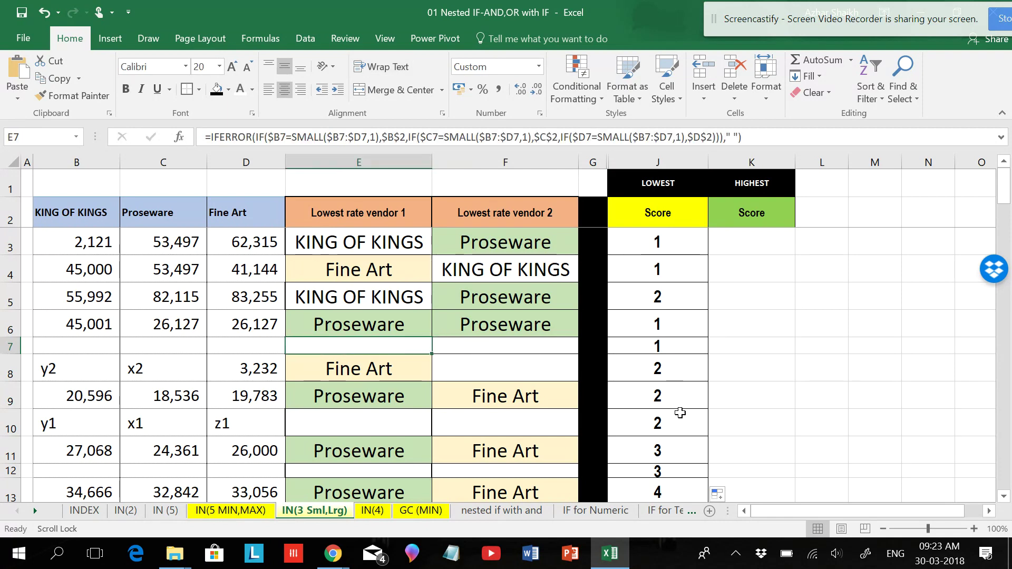
left_click(645, 244)
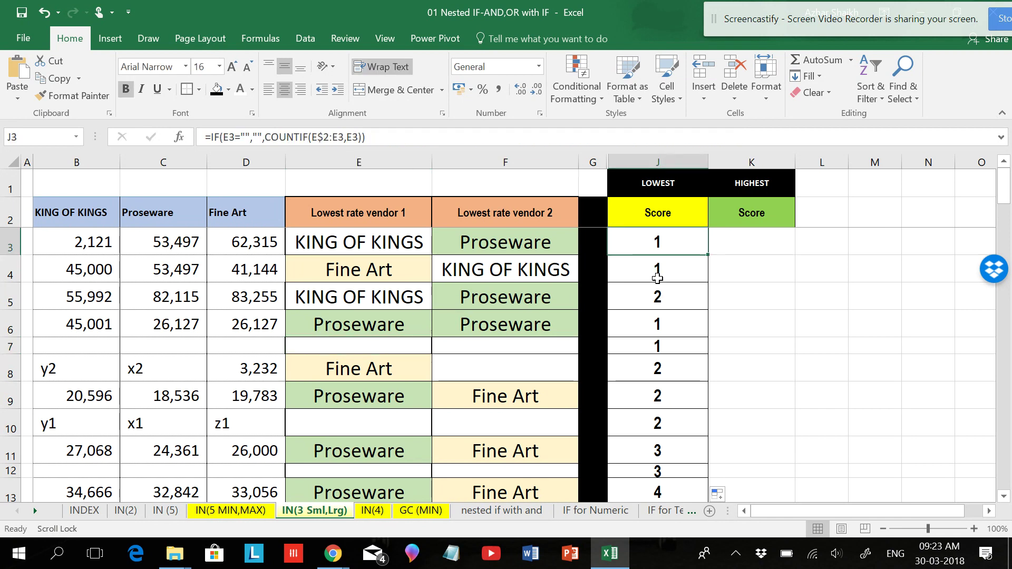
left_click(363, 244)
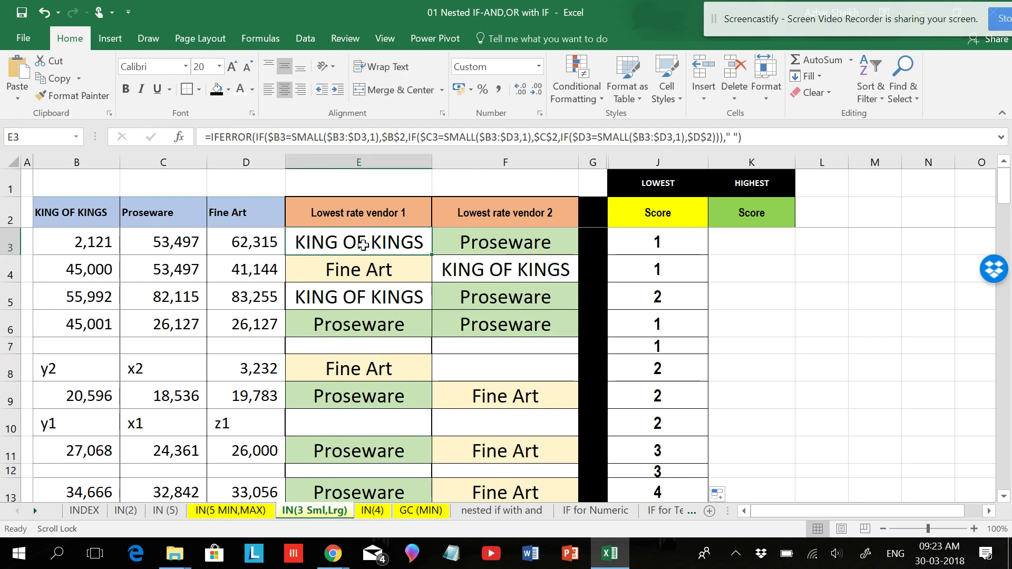
left_click(733, 138)
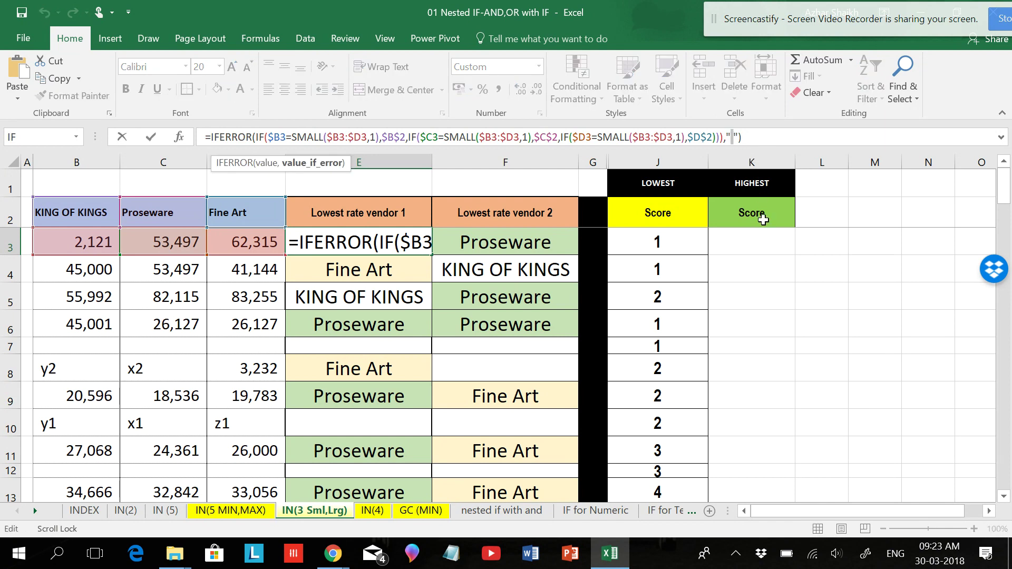
left_click(550, 250)
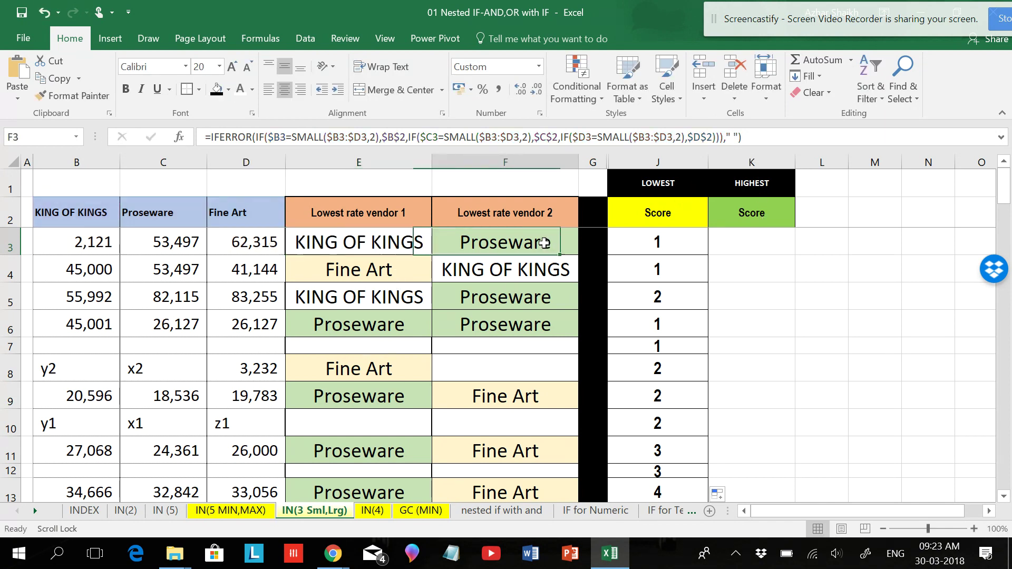
left_click(730, 137)
key("Escape")
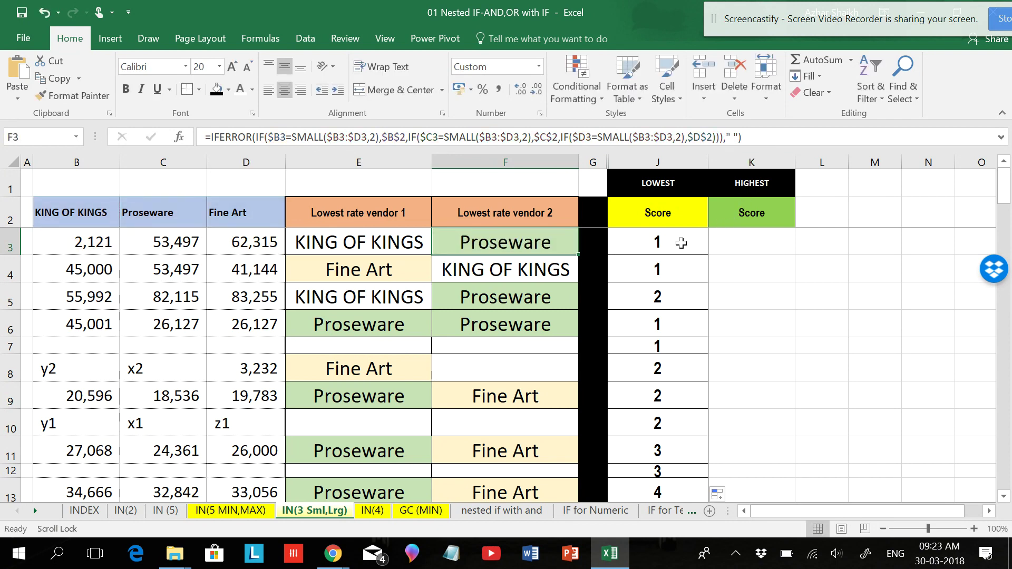
left_click(680, 244)
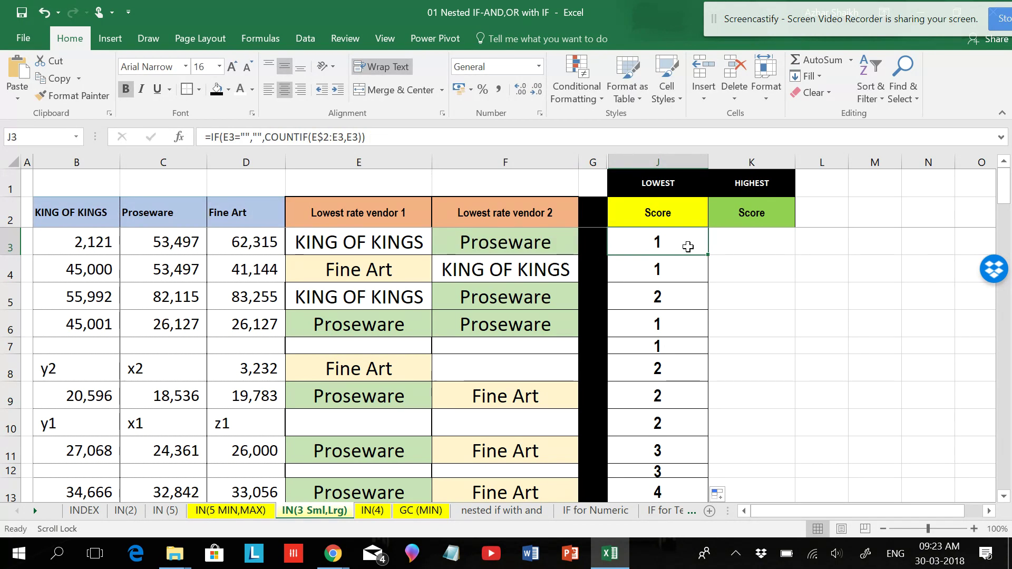
left_click(246, 137)
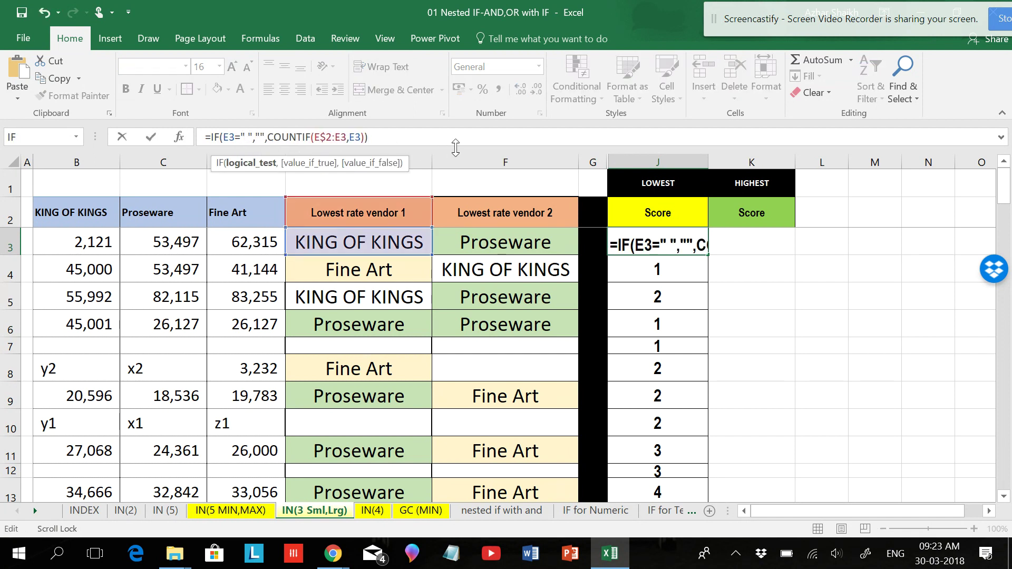
key("Return")
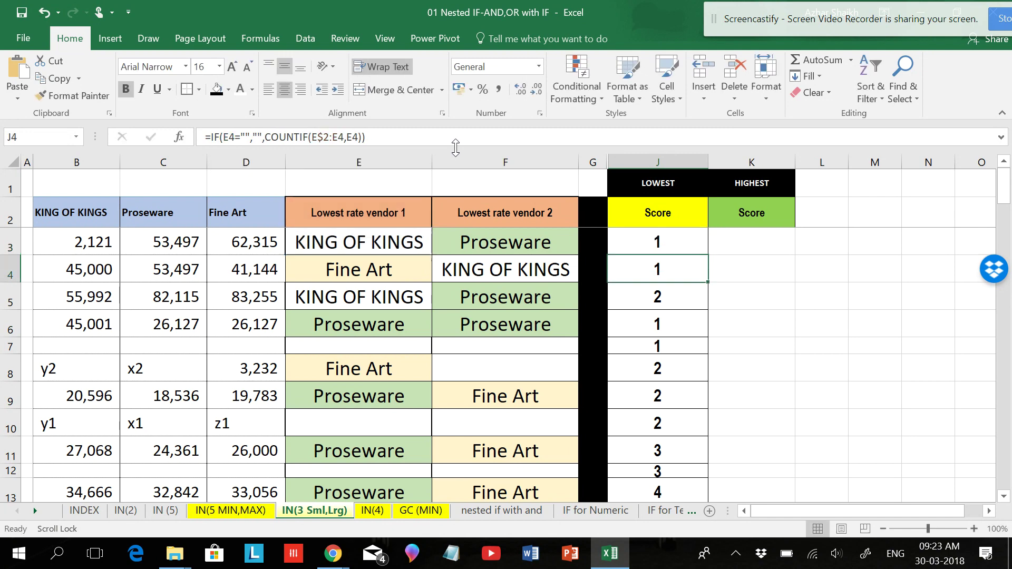
left_click(667, 241)
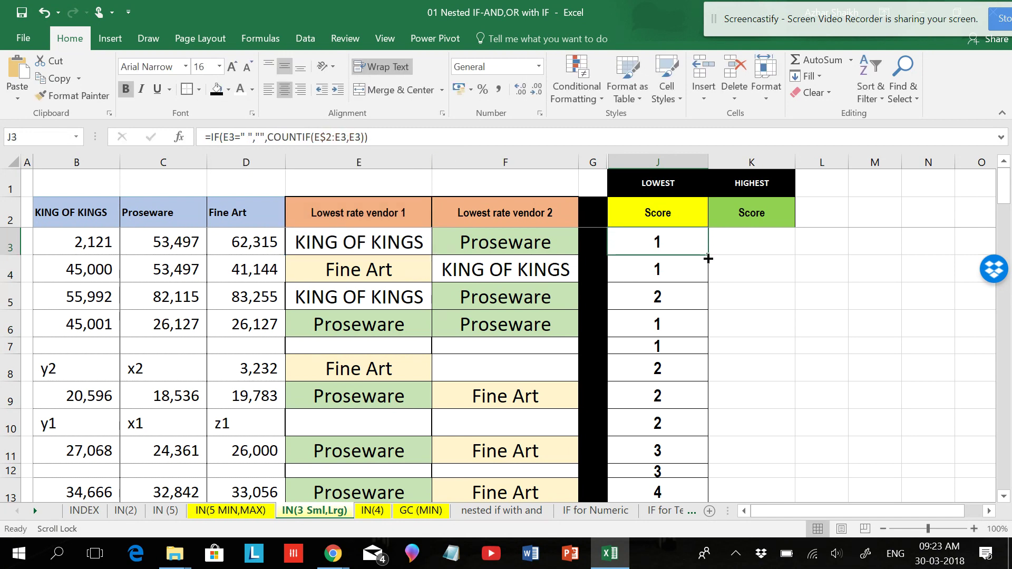
double_click(701, 254)
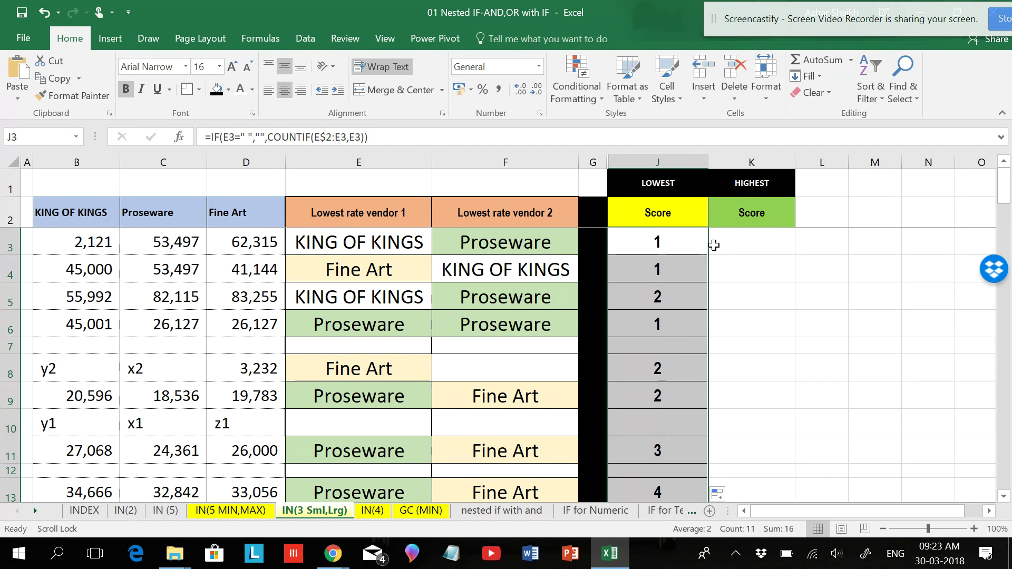
left_click(666, 250)
left_click(248, 137)
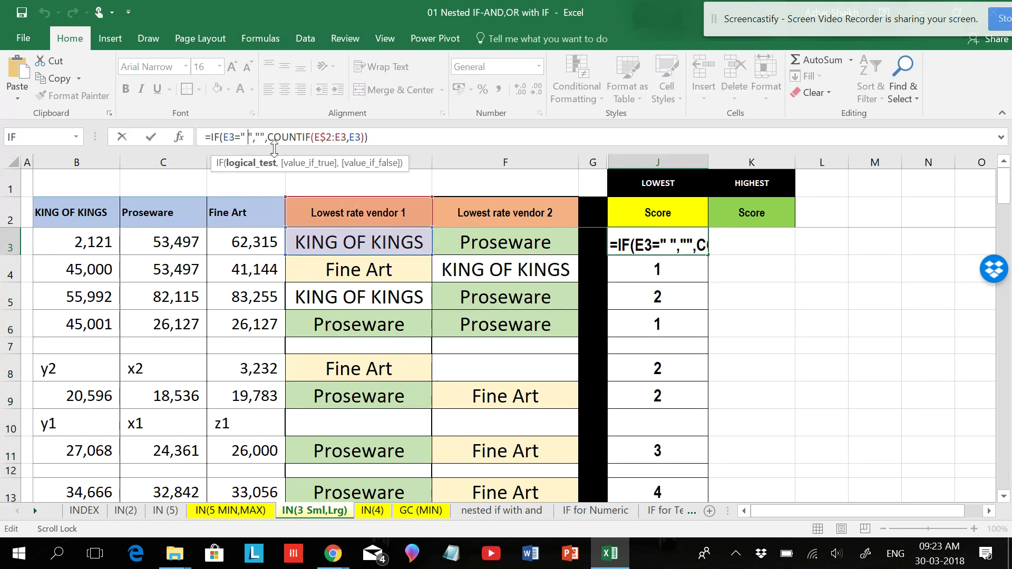
key("BackSpace")
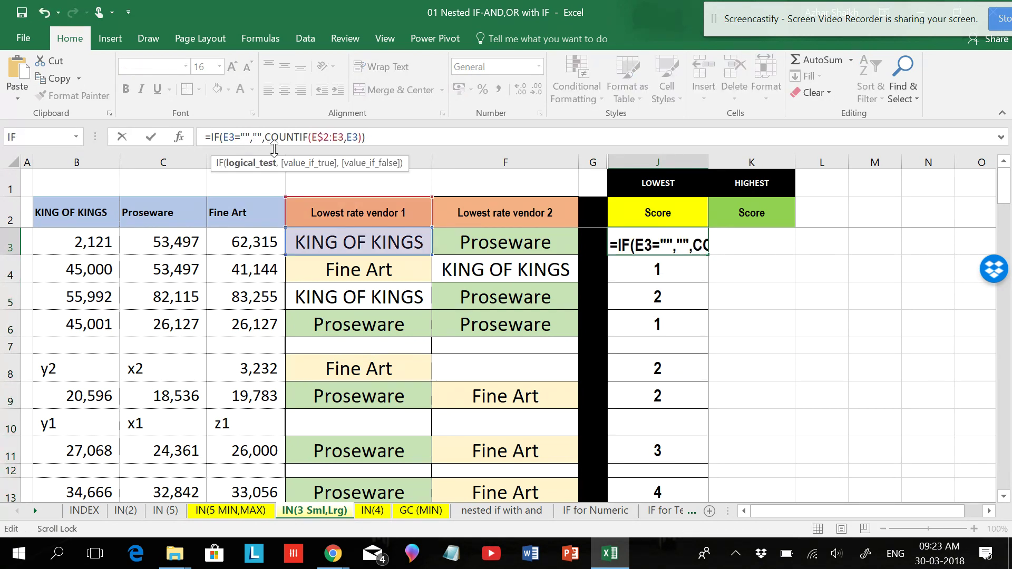
key("Return")
left_click(661, 235)
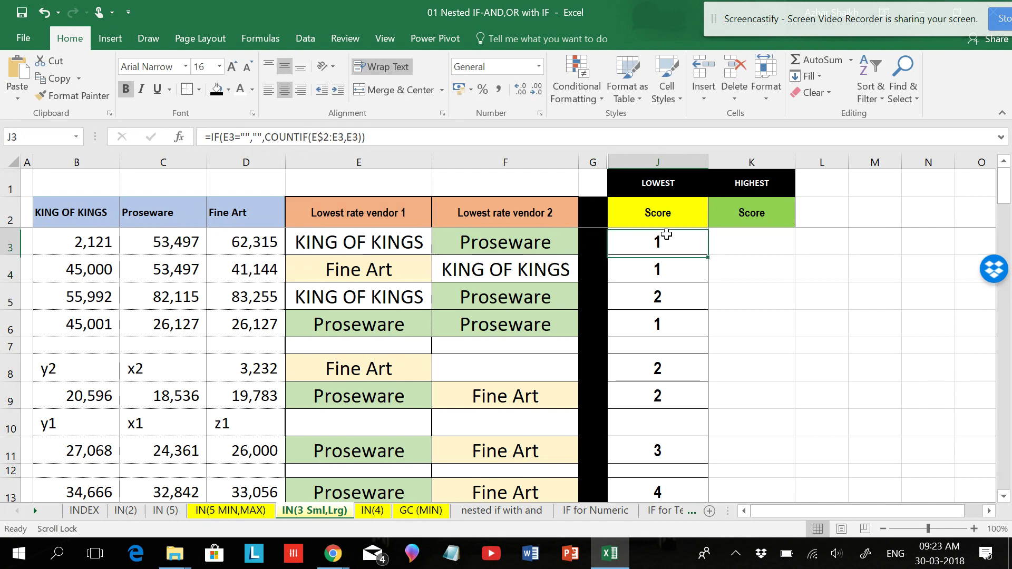
double_click(709, 255)
left_click(654, 344)
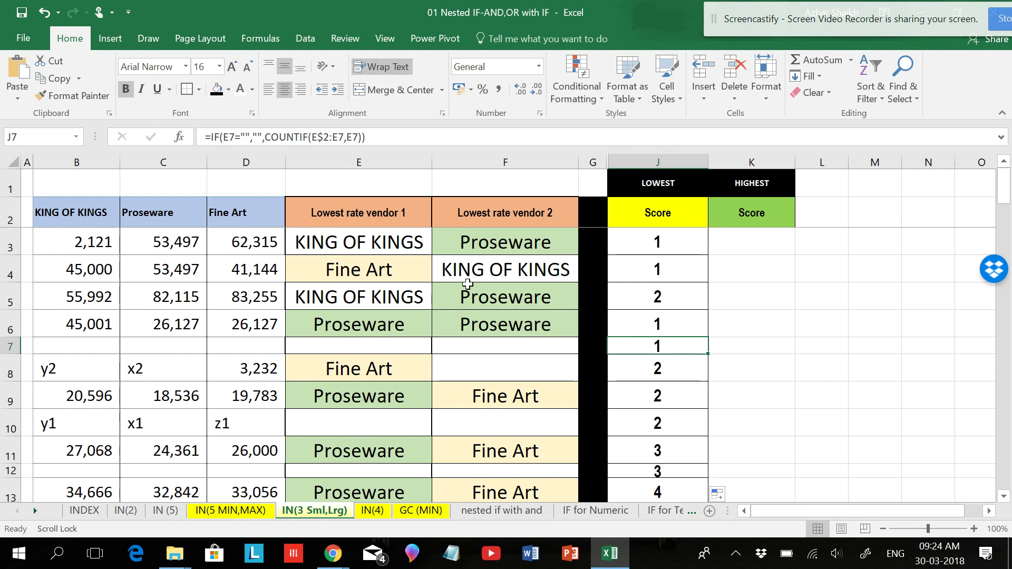
Change E3's IFERROR fallback from " " to "" and refill it down column E.
left_click(406, 246)
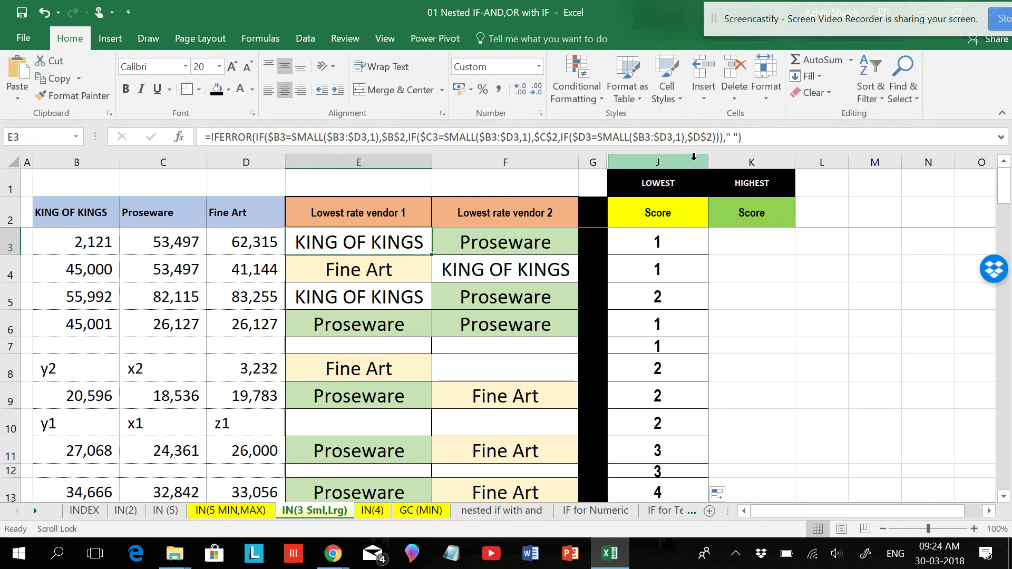
left_click(733, 137)
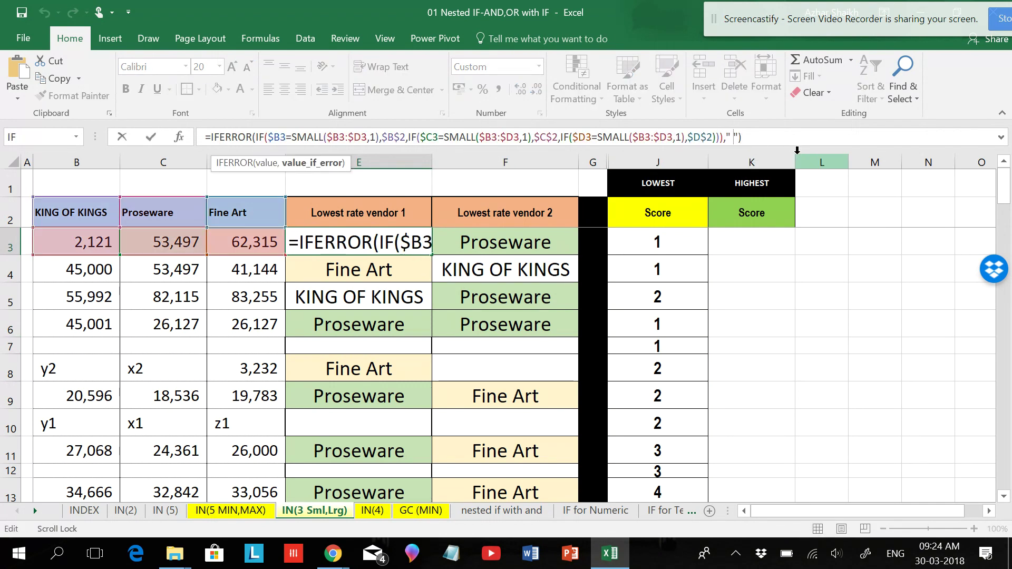
key("BackSpace")
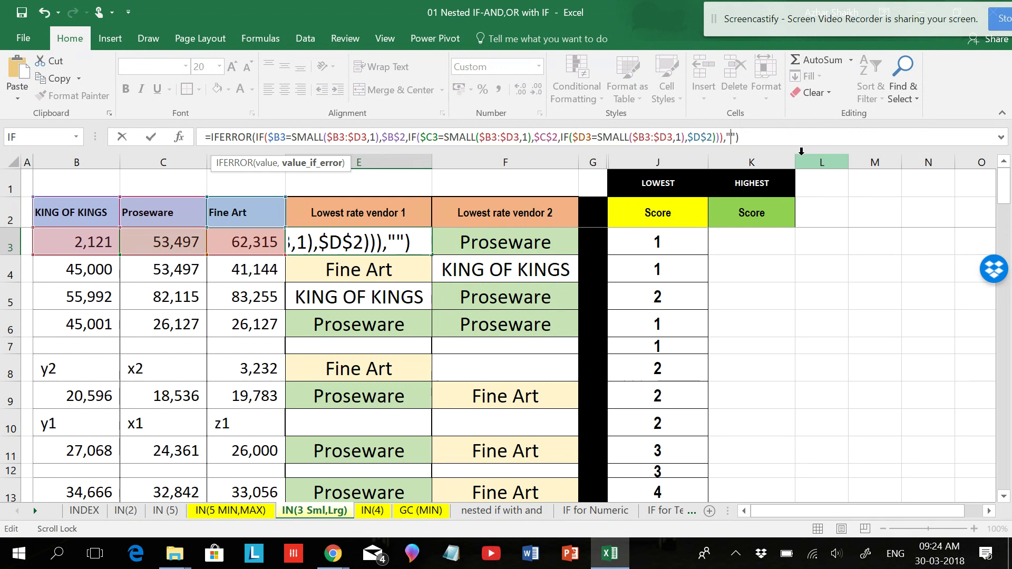
key("Return")
left_click(422, 248)
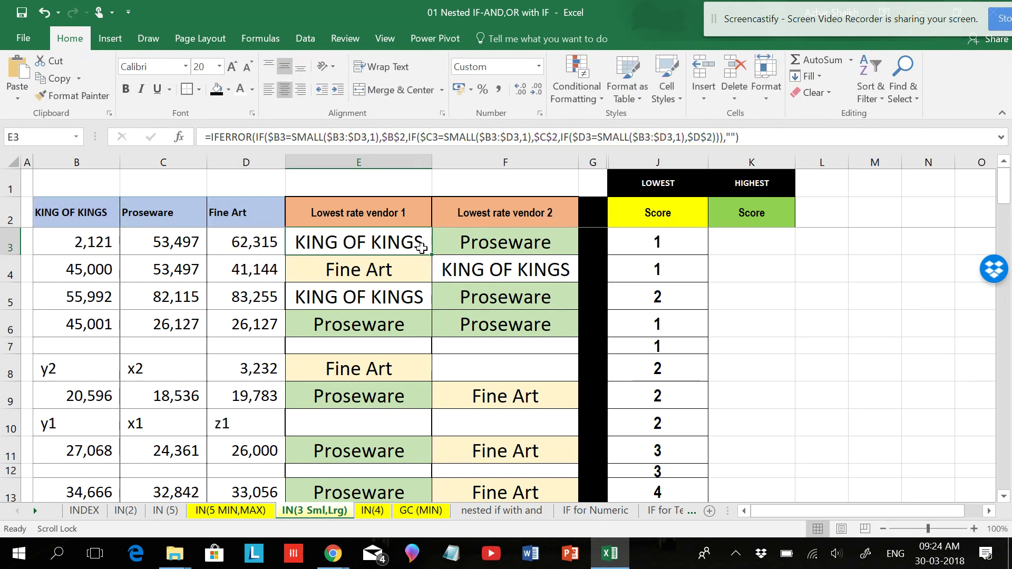
double_click(430, 256)
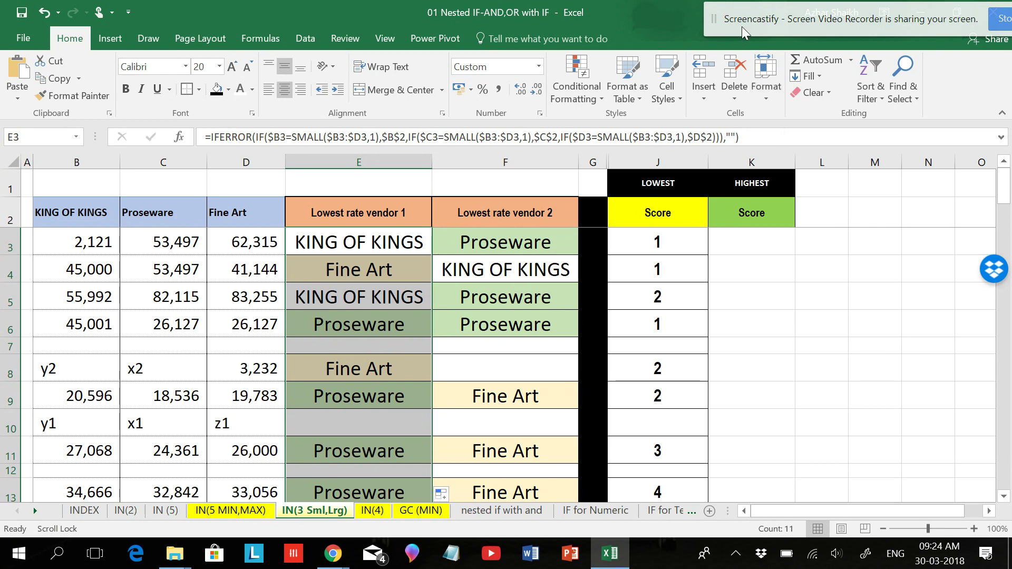
left_click_drag(764, 5, 710, 8)
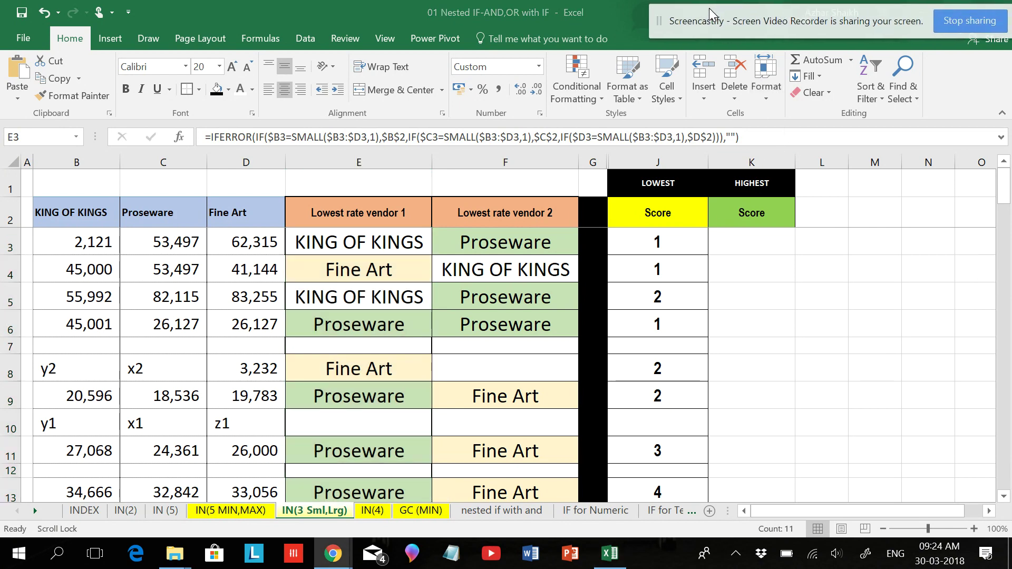